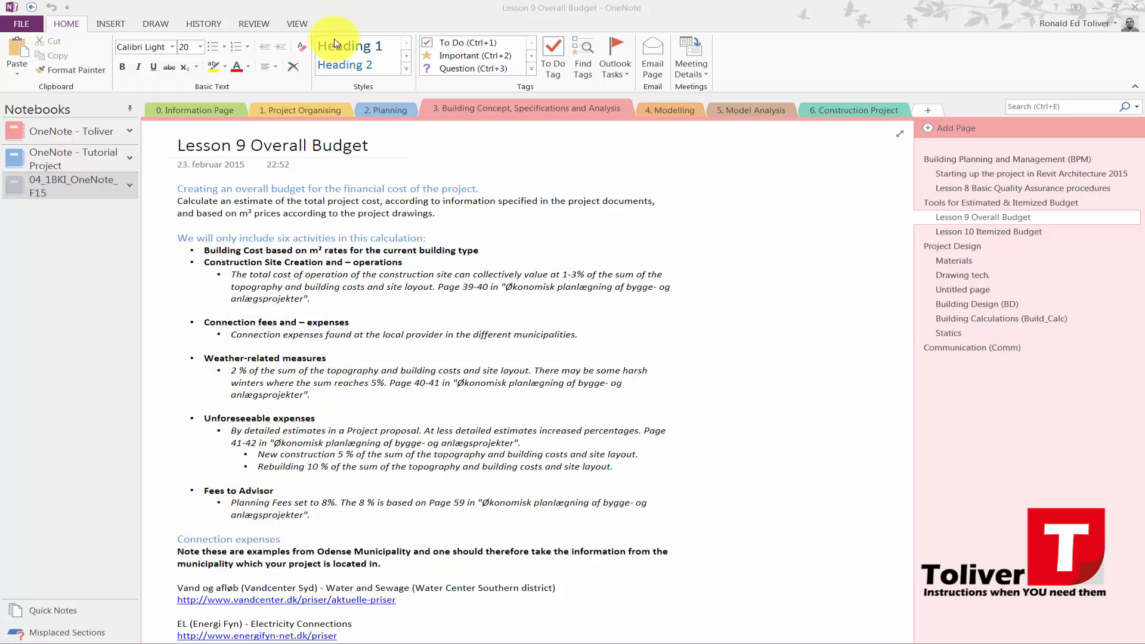
Switch to Sigma Enterprise and create a new estimation document named "Overall Budget - Tutorial Project"
left_click_drag(350, 16, 1144, 109)
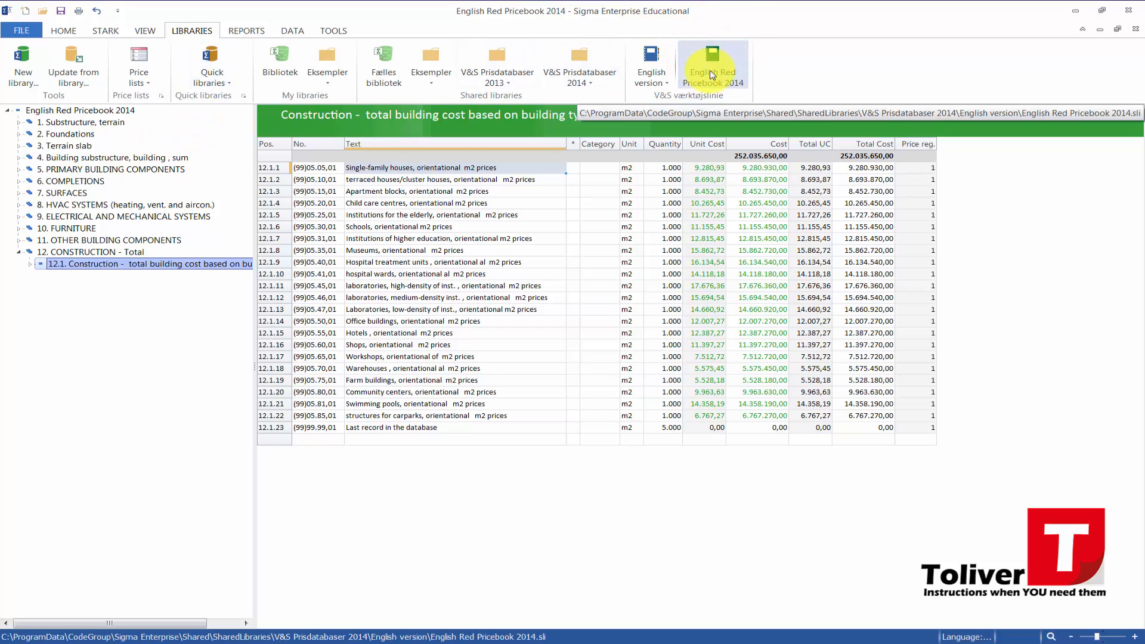
left_click(21, 11)
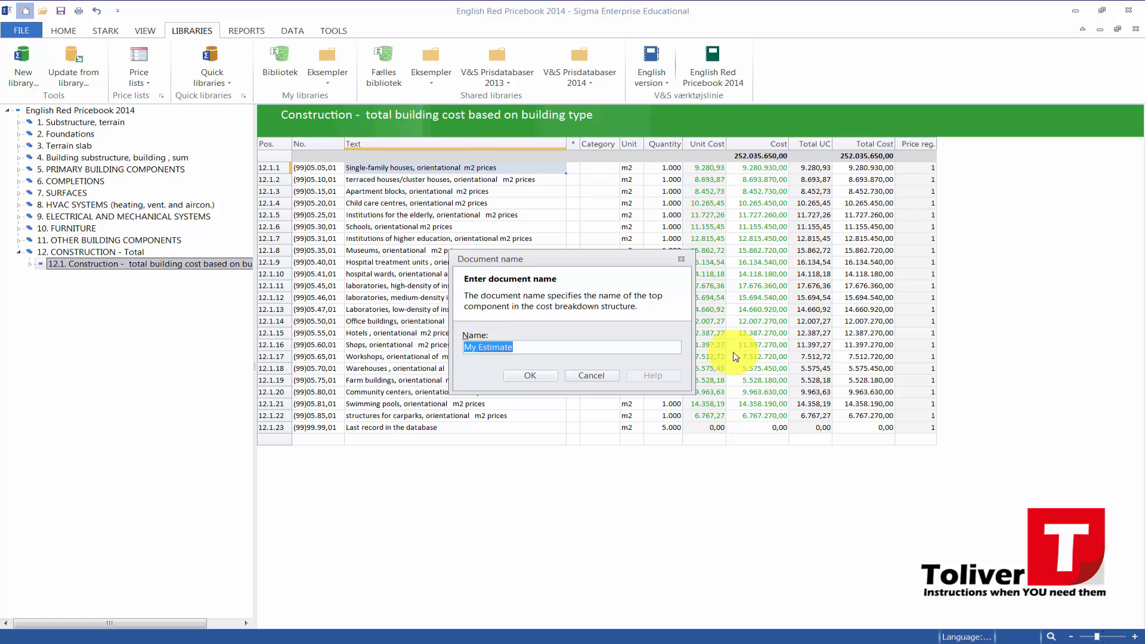
type("O")
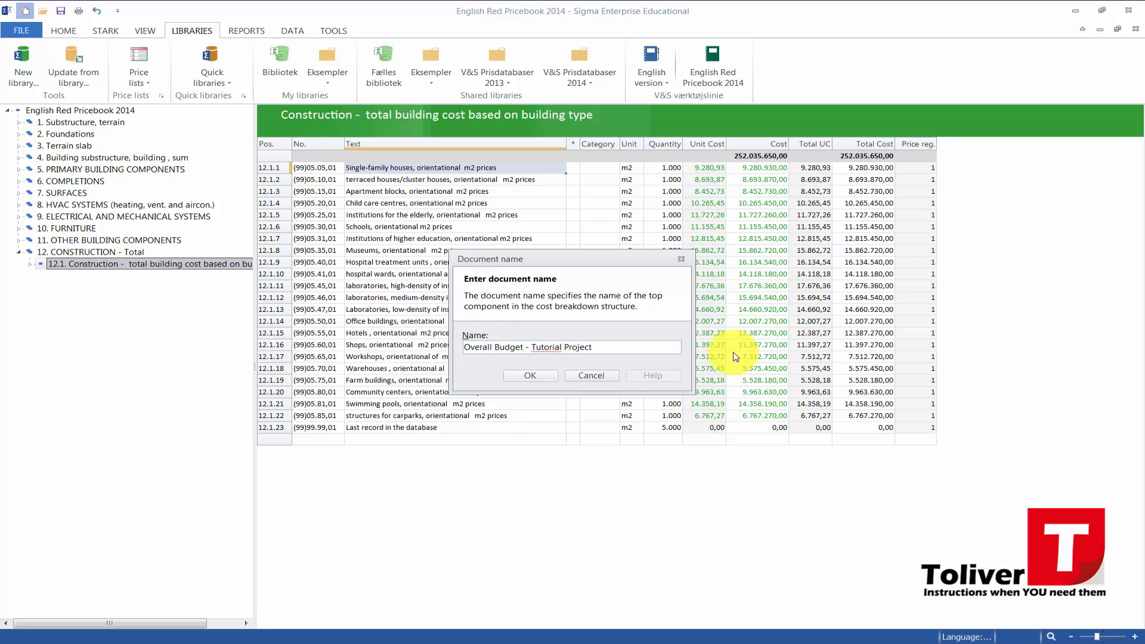
left_click(529, 376)
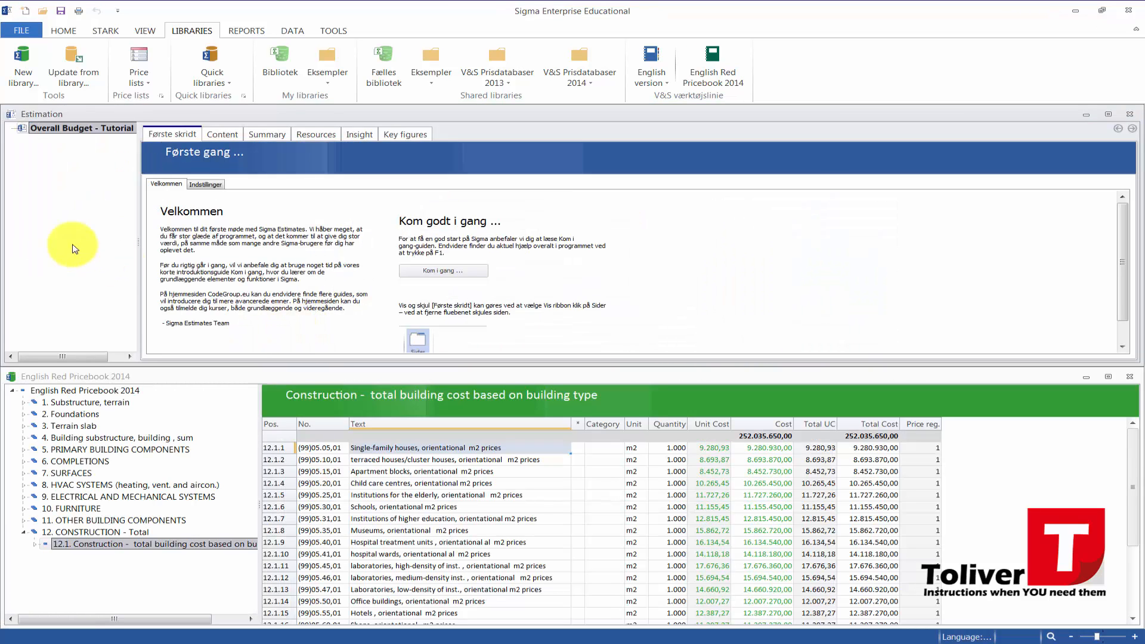
Widen the estimate's structure tree so the full project name fits
left_click_drag(138, 193, 272, 229)
left_click(272, 230)
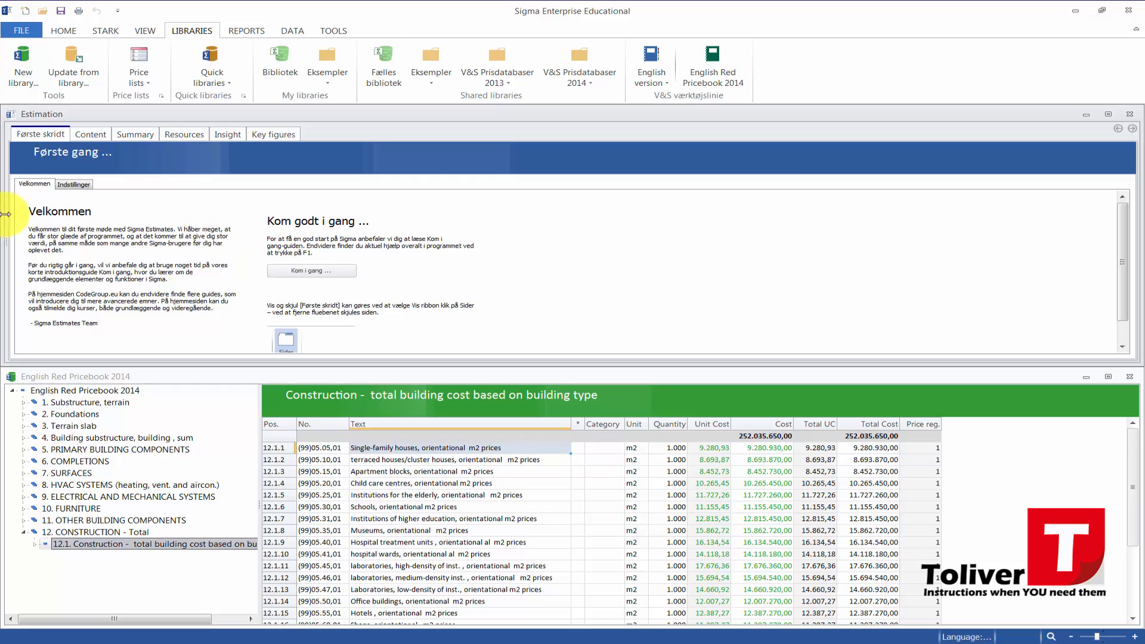
left_click_drag(6, 229, 261, 248)
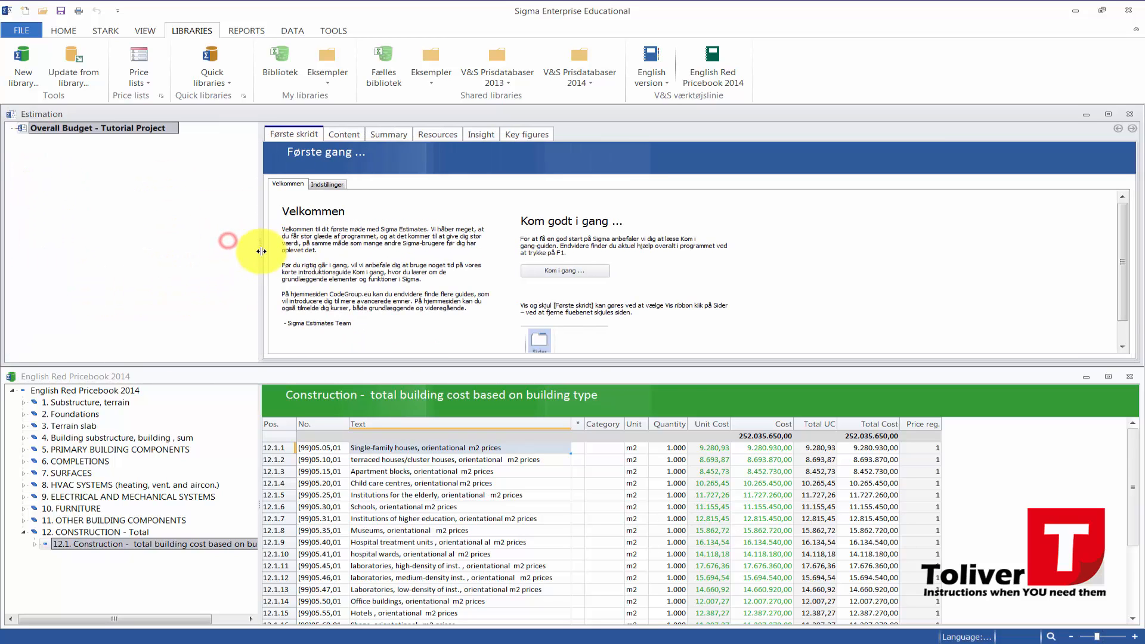
Add a new component under Overall Budget - Tutorial Project and name it "Building Based on m²"
right_click(54, 128)
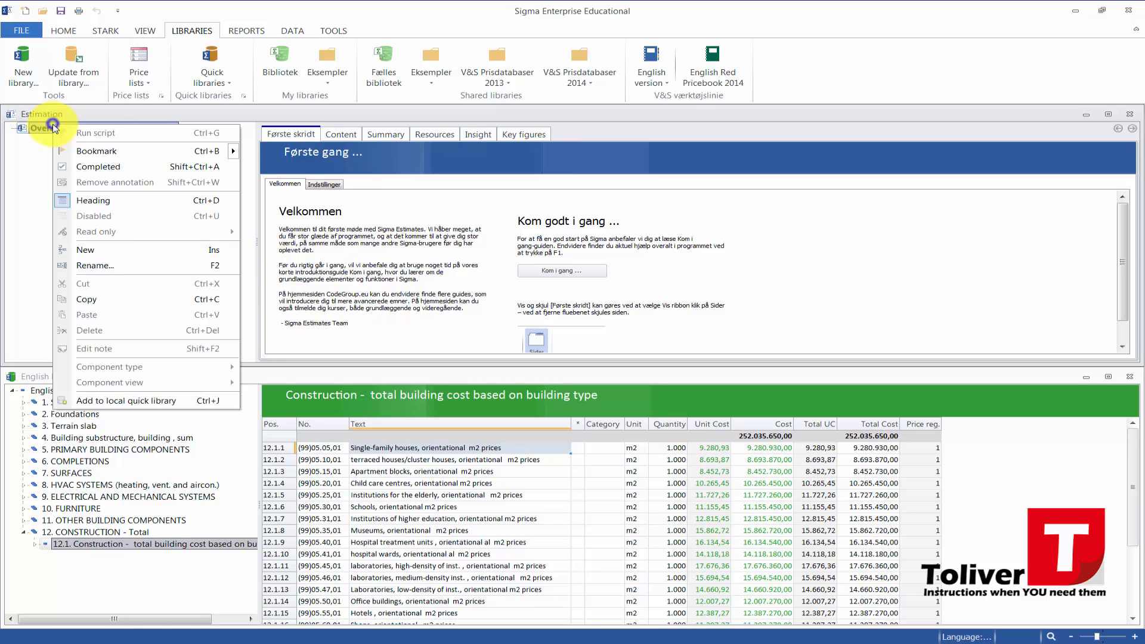
left_click(118, 248)
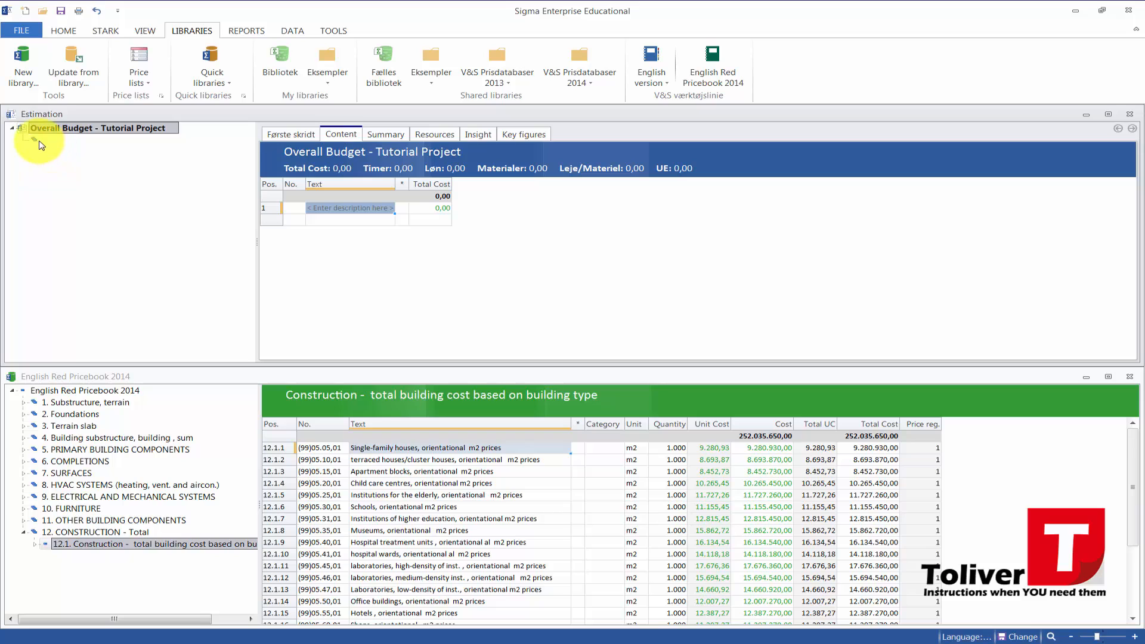
left_click(52, 129)
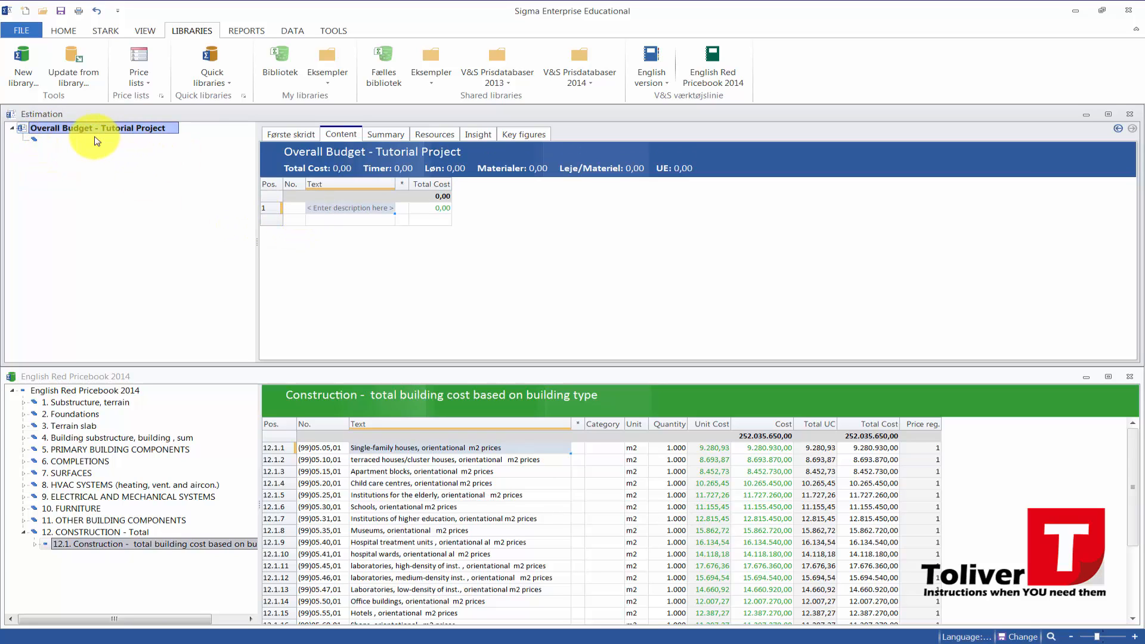
left_click(326, 208)
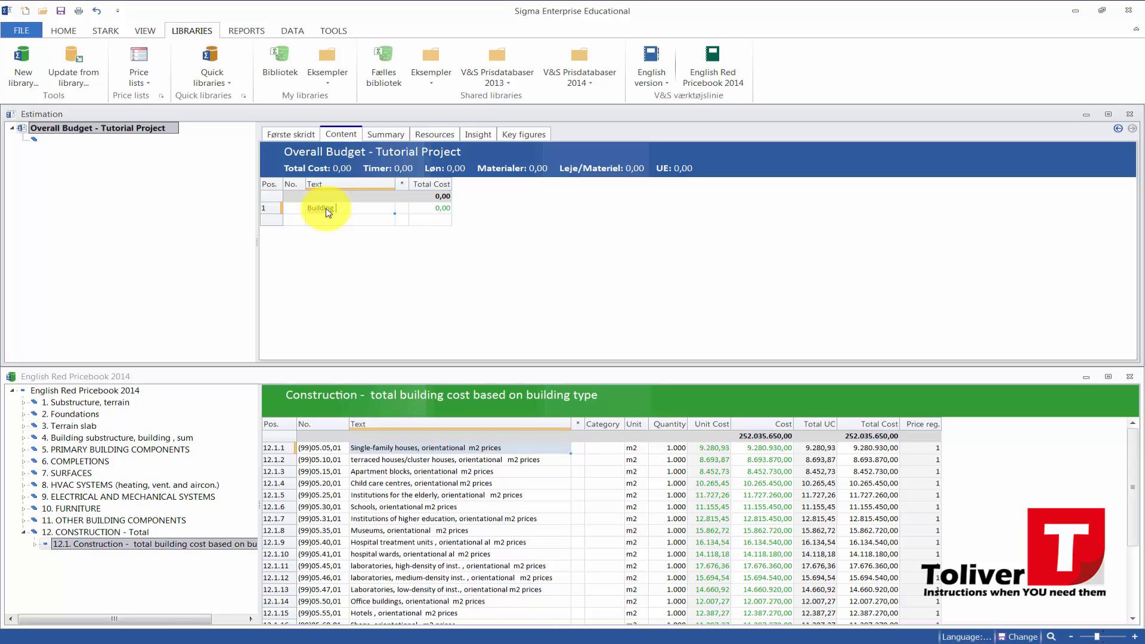
key("alt")
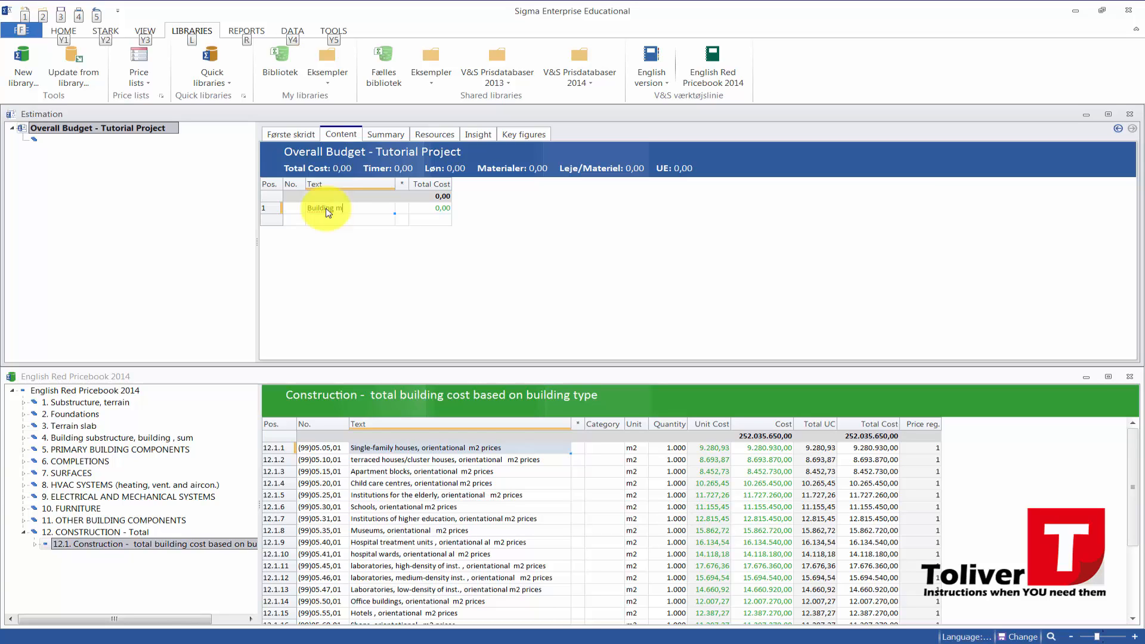
key("BackSpace")
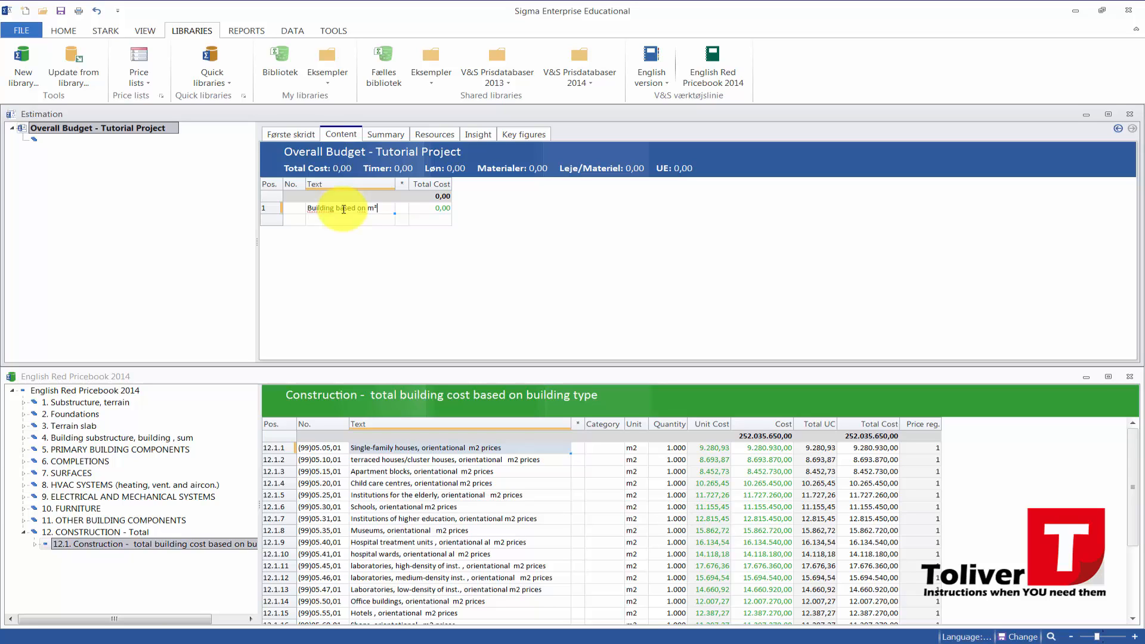
left_click(347, 207)
key("BackSpace")
type("B")
left_click(322, 219)
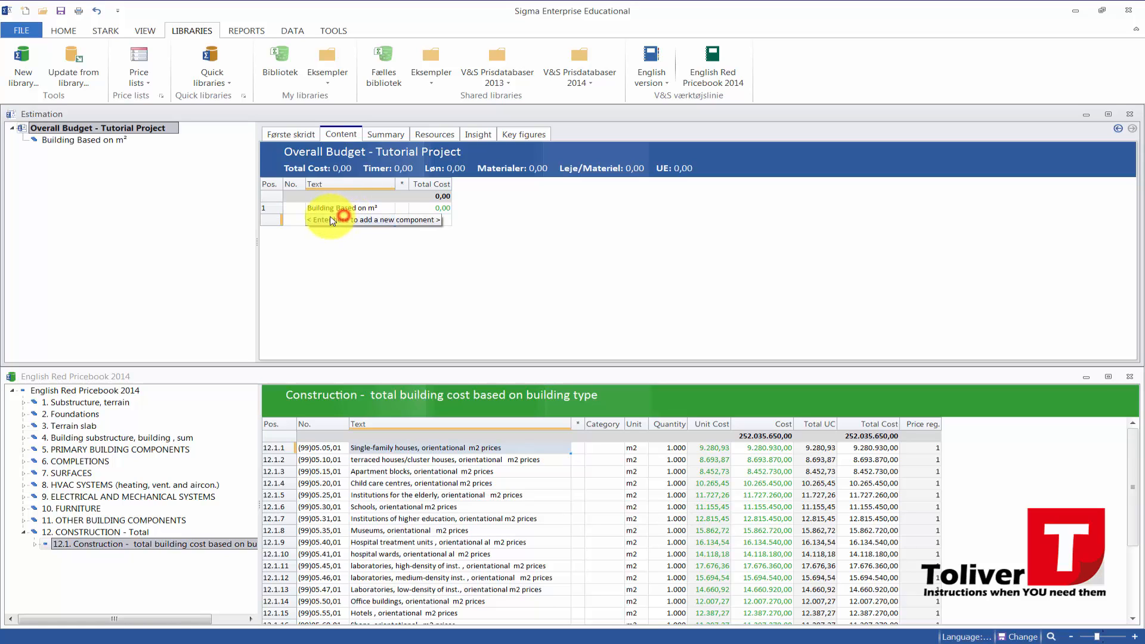
Open the Building Based on m² component and display pricebook section 12.1, Construction - total building cost based on building type
left_click(66, 141)
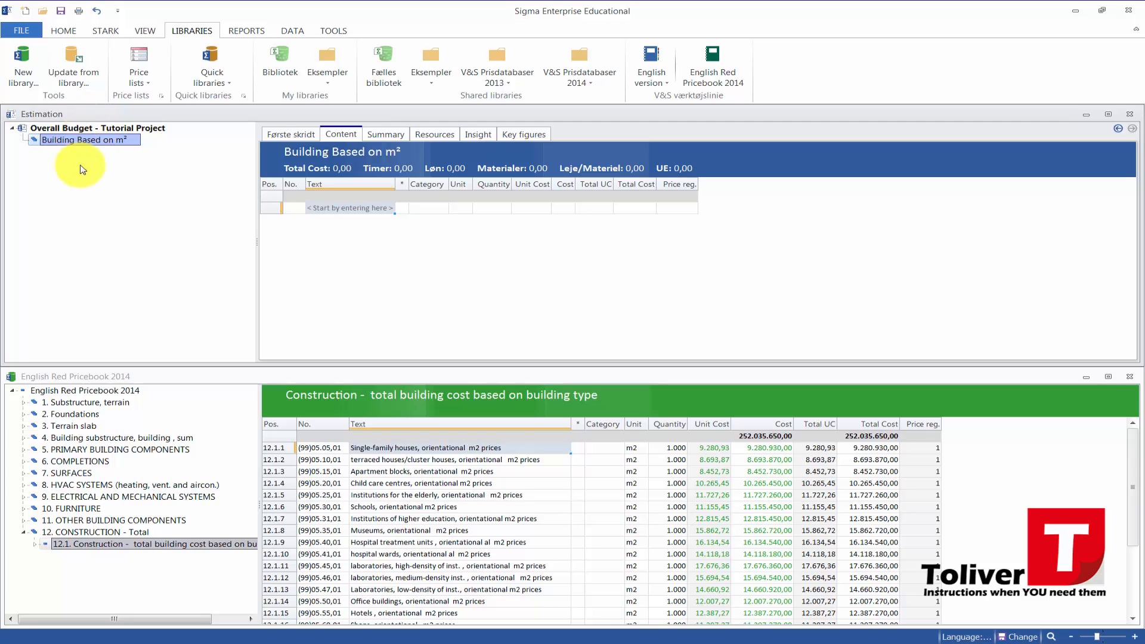
left_click(12, 392)
left_click(12, 392)
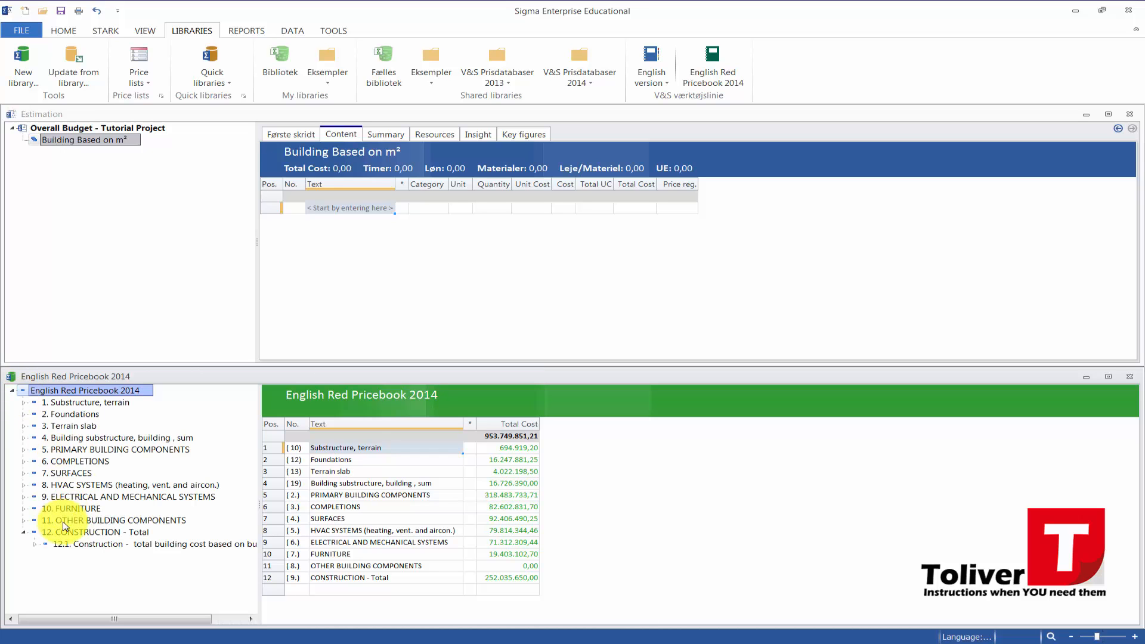
left_click(38, 545)
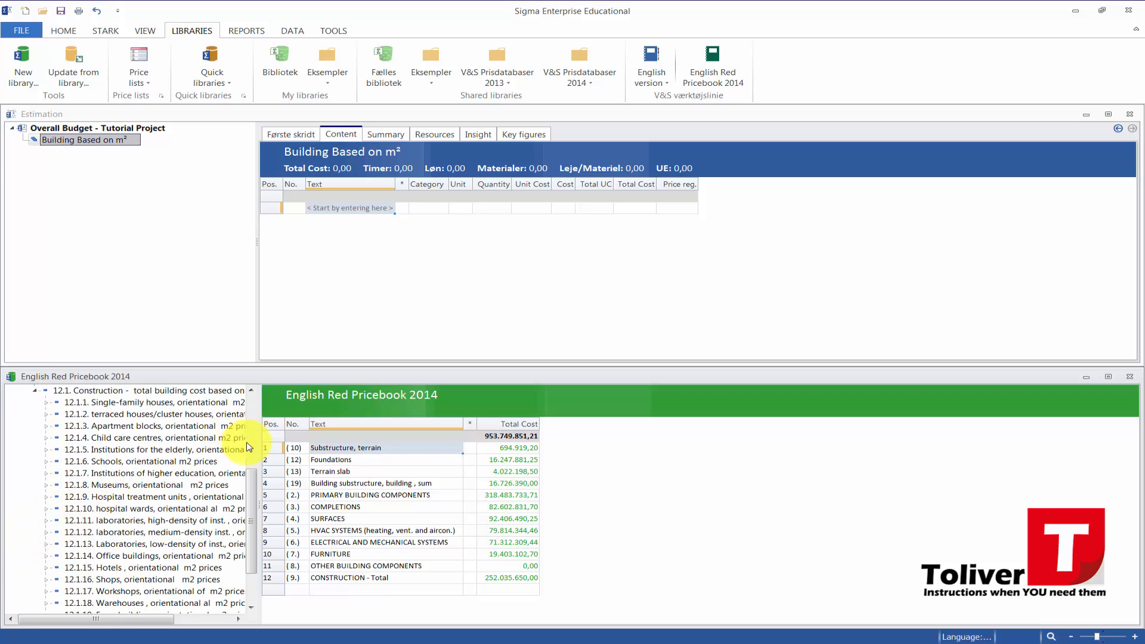
scroll(149, 439, "up", 1)
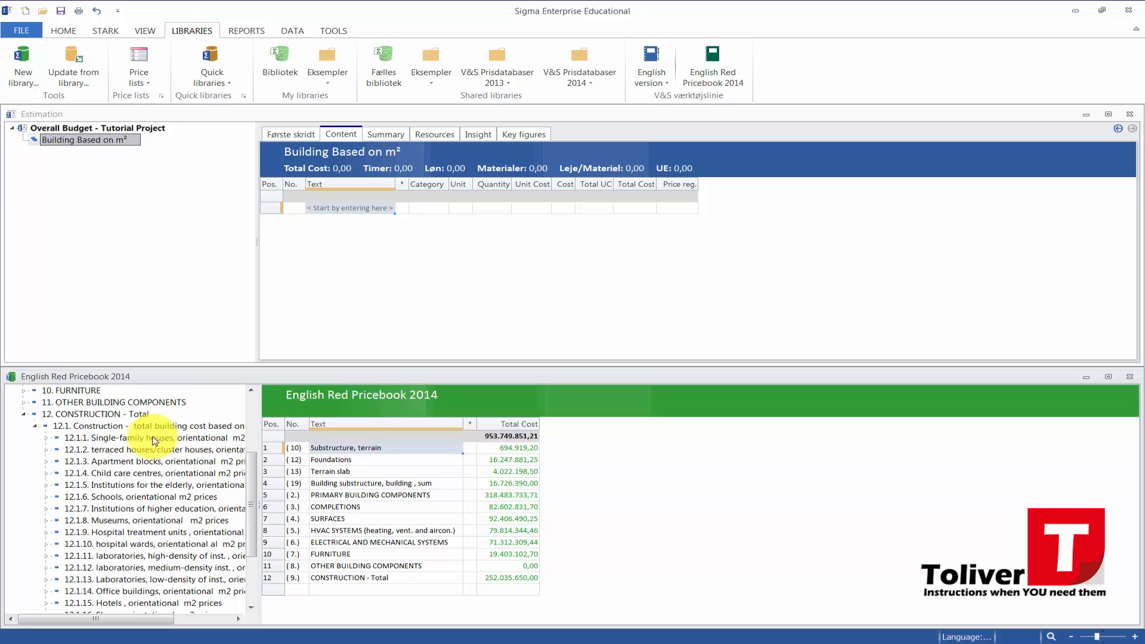
left_click(111, 415)
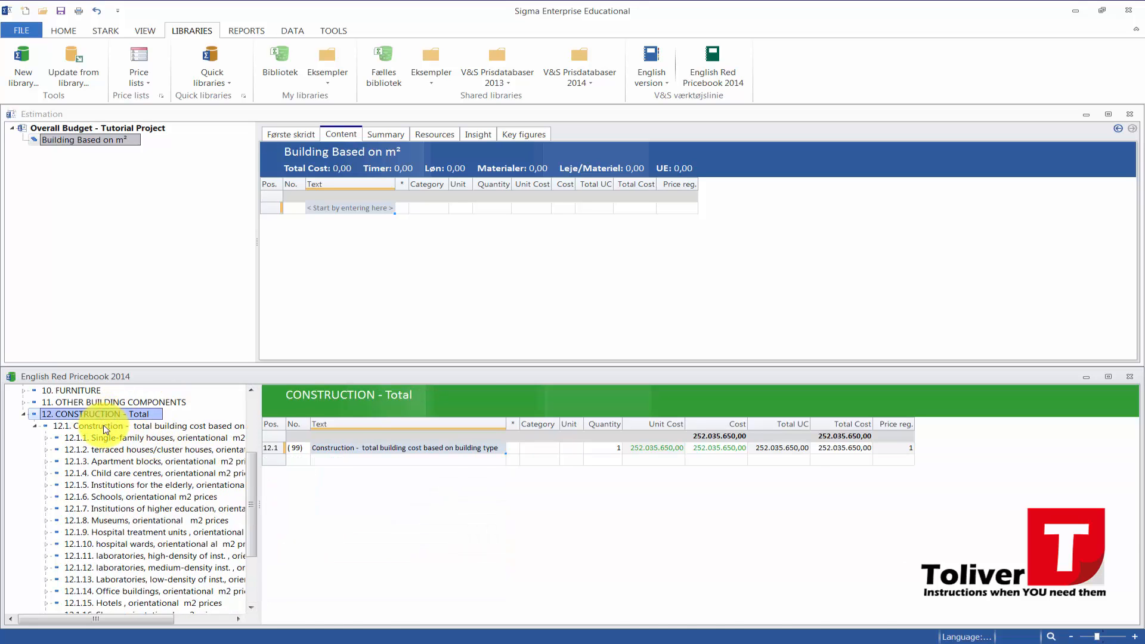
left_click(106, 427)
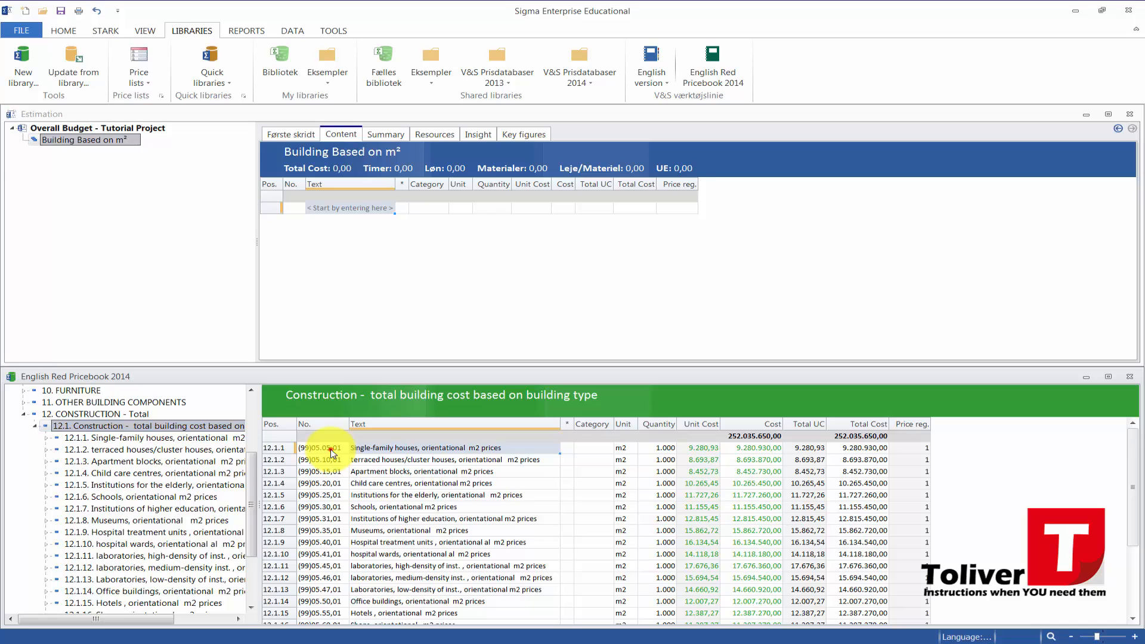
Copy pricebook item 12.1.1, Single-family houses, orientational m2 prices, into the Building Based on m² component
left_click(331, 449)
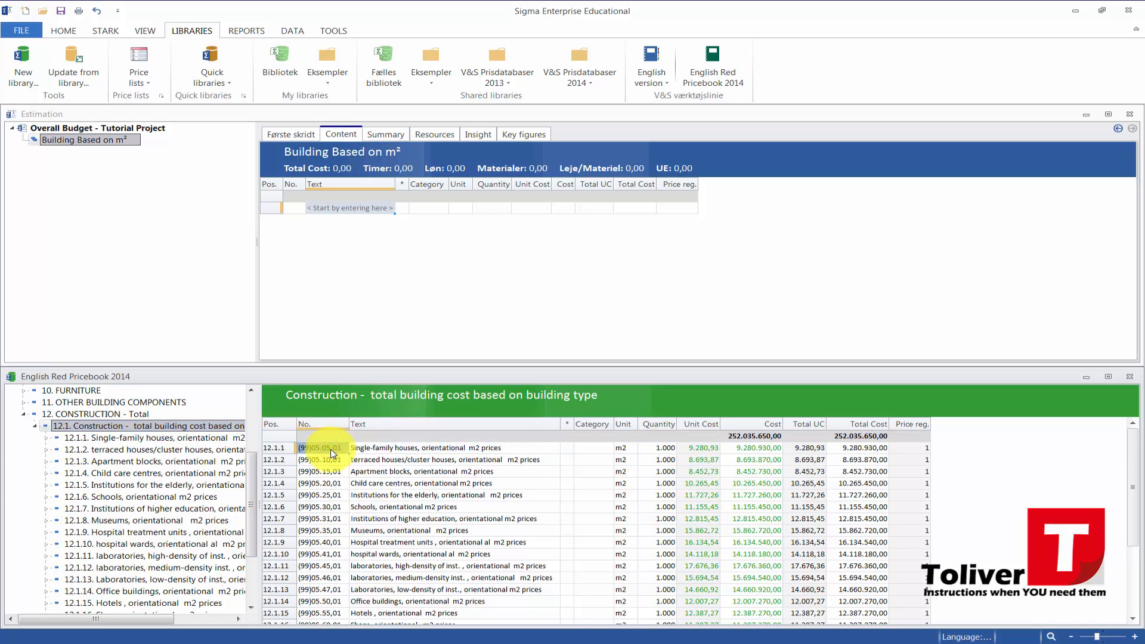
left_click_drag(331, 449, 295, 449)
left_click(84, 142)
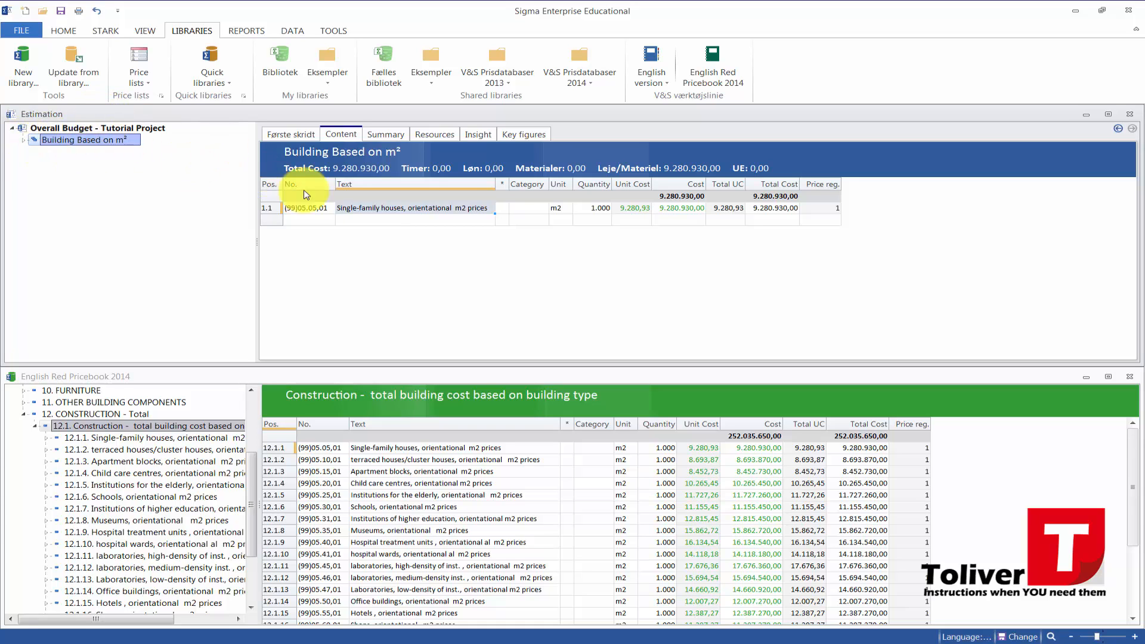
Set the quantity of the single-family houses item to 200 m2
left_click(597, 209)
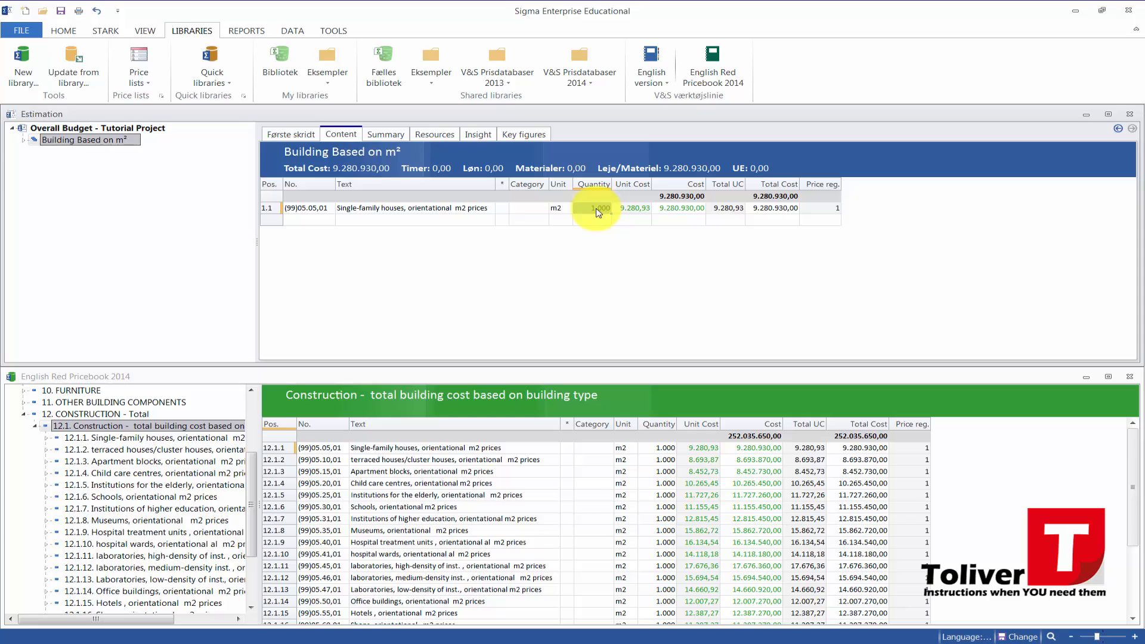
type("2")
key("Return")
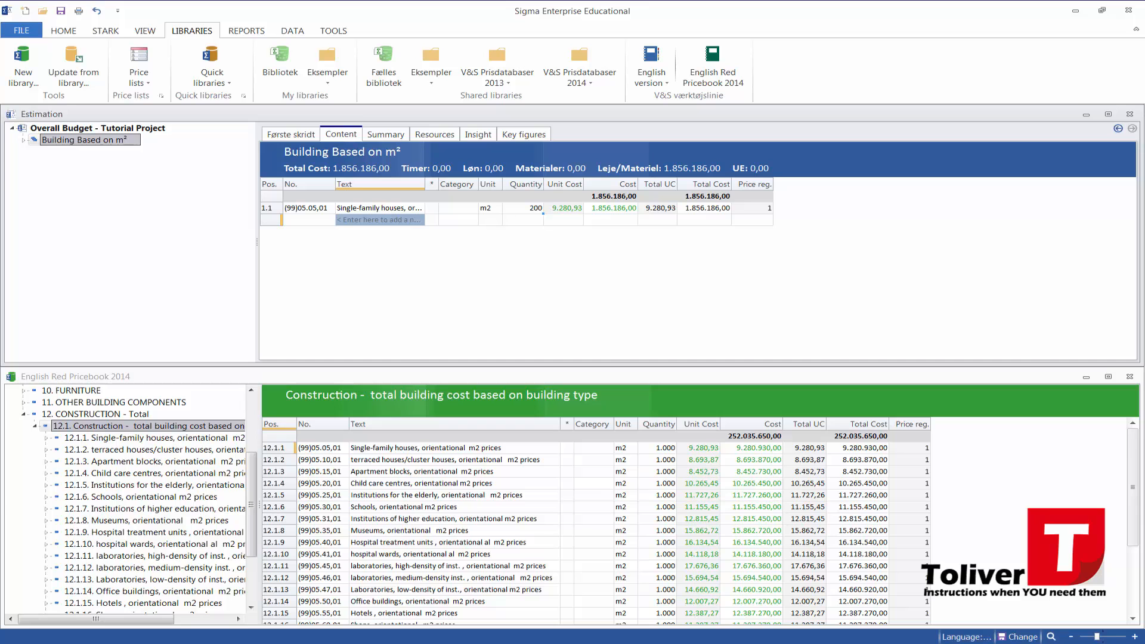
Start saving the estimate and choose the desktop folder Tutorial Project > C03_Economy > C03.3_Budget as its location
left_click_drag(1144, 27, 561, 0)
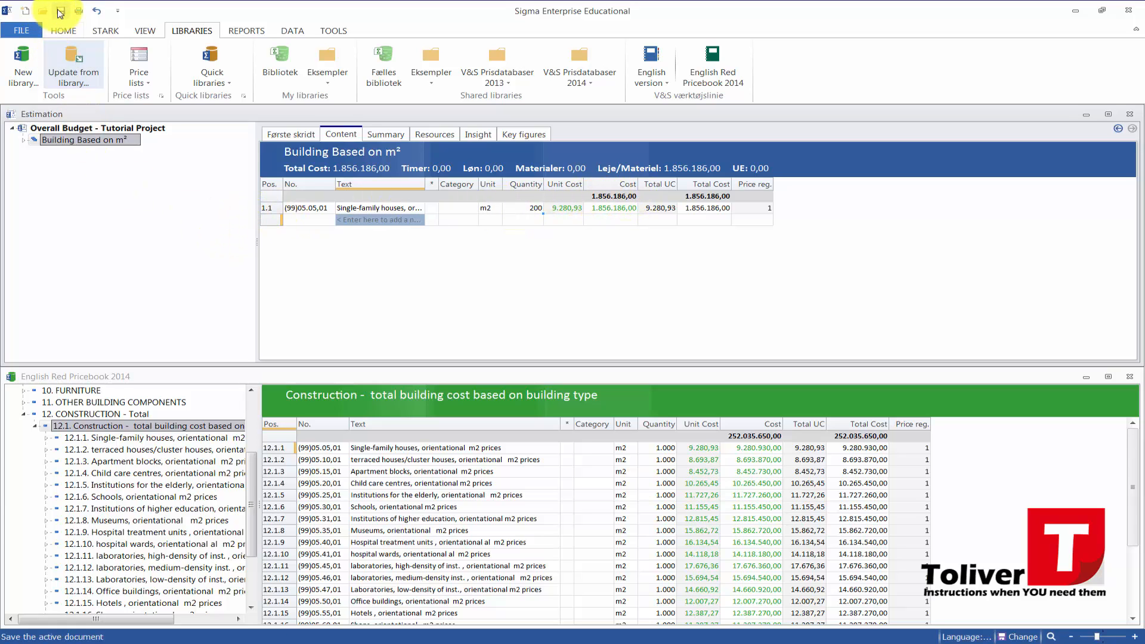
left_click(201, 207)
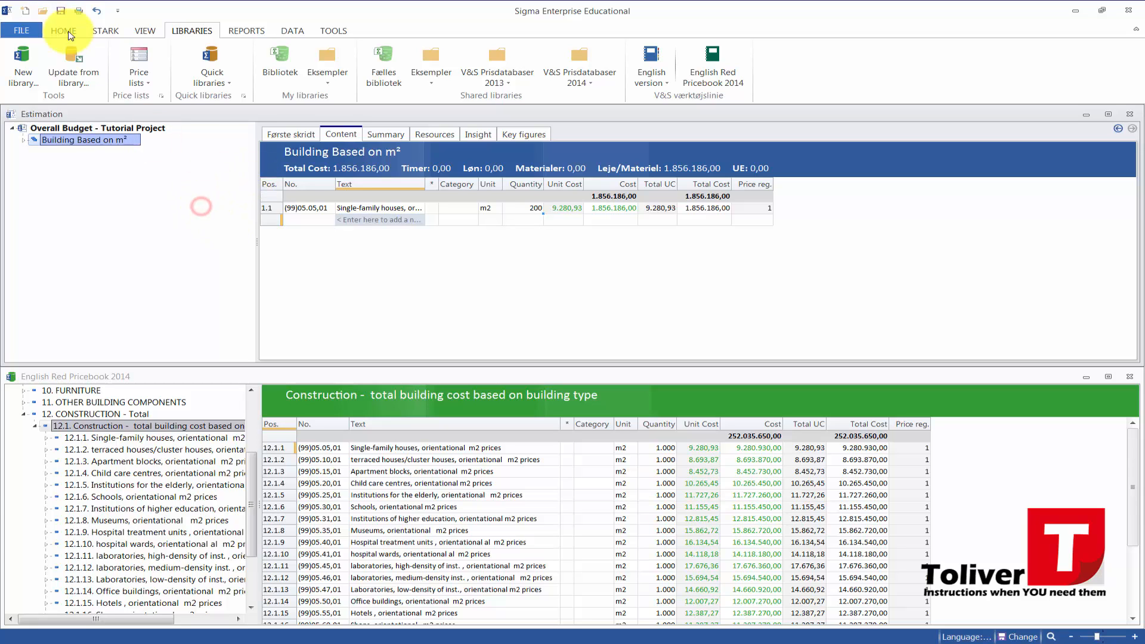
left_click(60, 16)
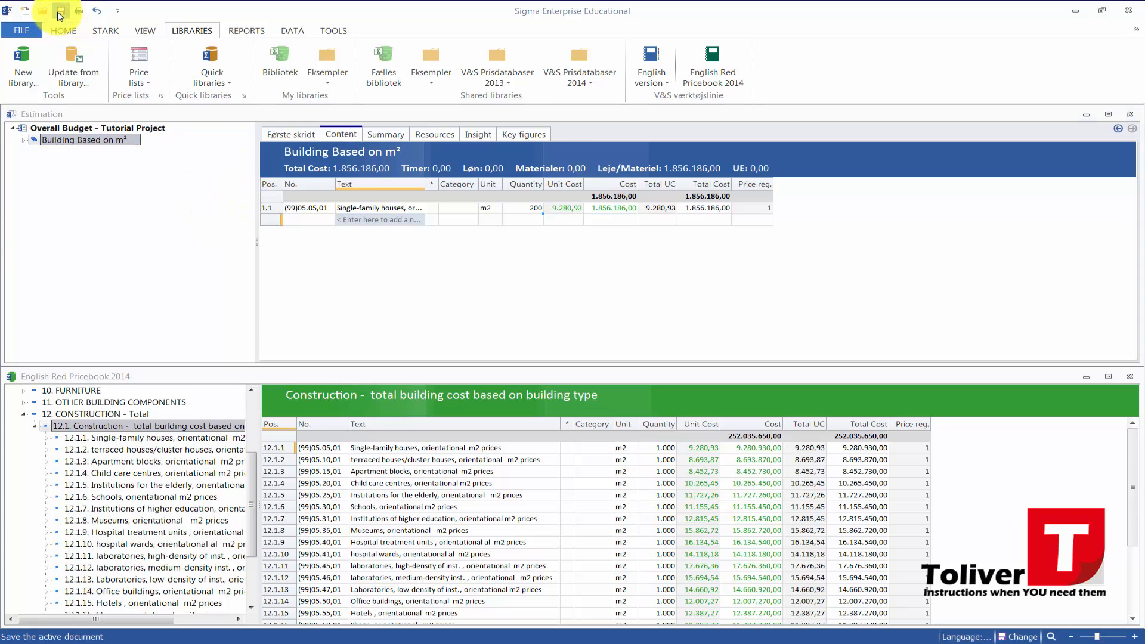
left_click(73, 106)
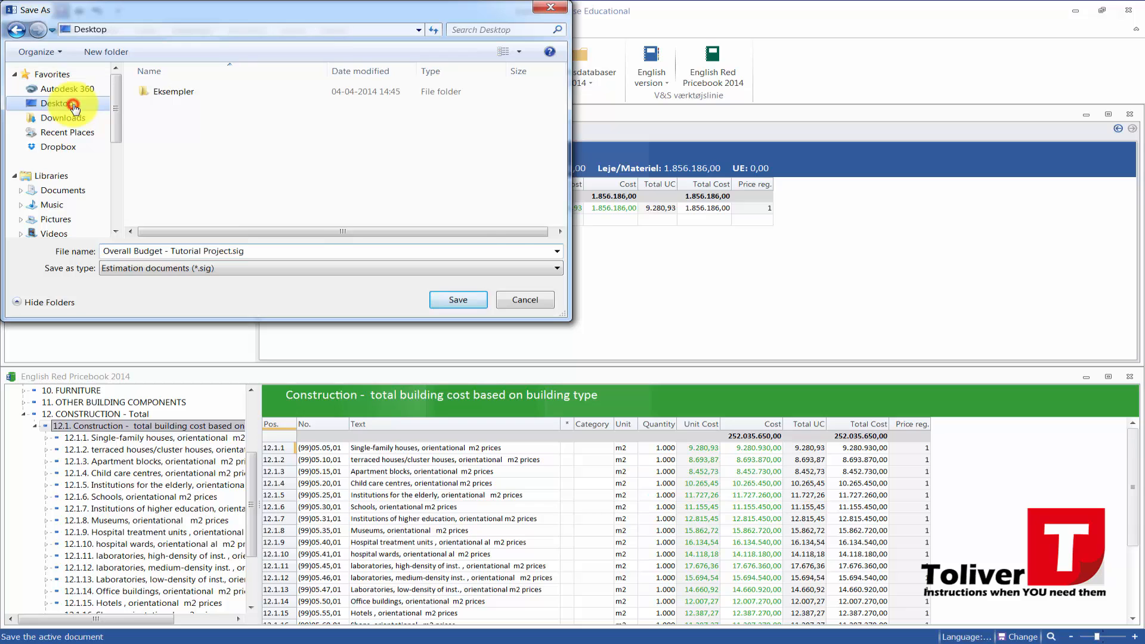
left_click_drag(560, 110, 556, 152)
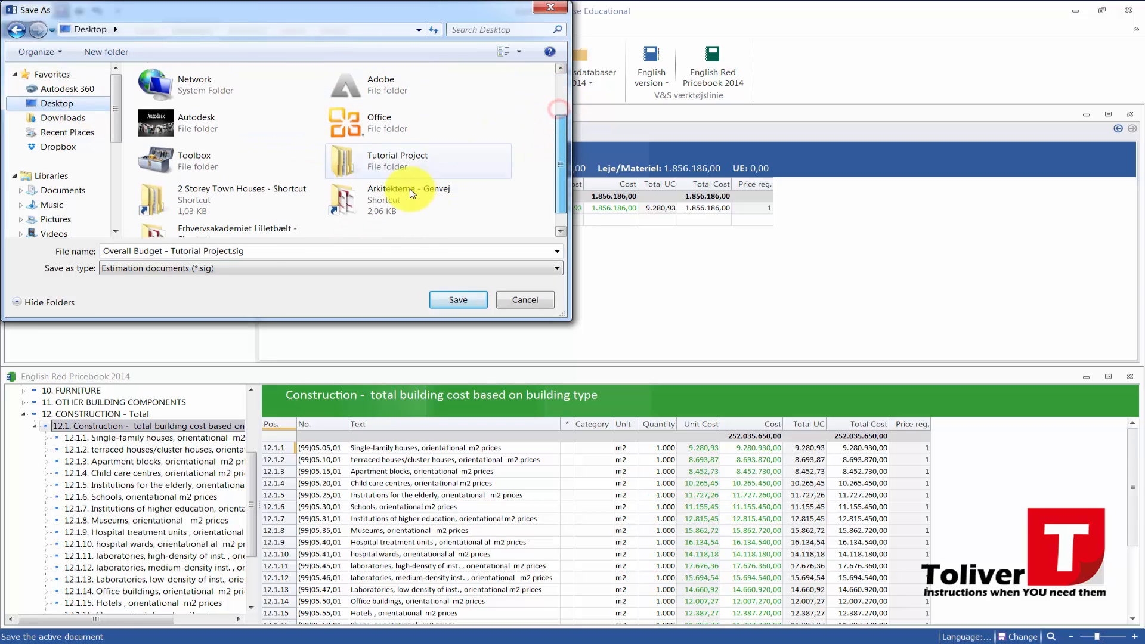
double_click(376, 169)
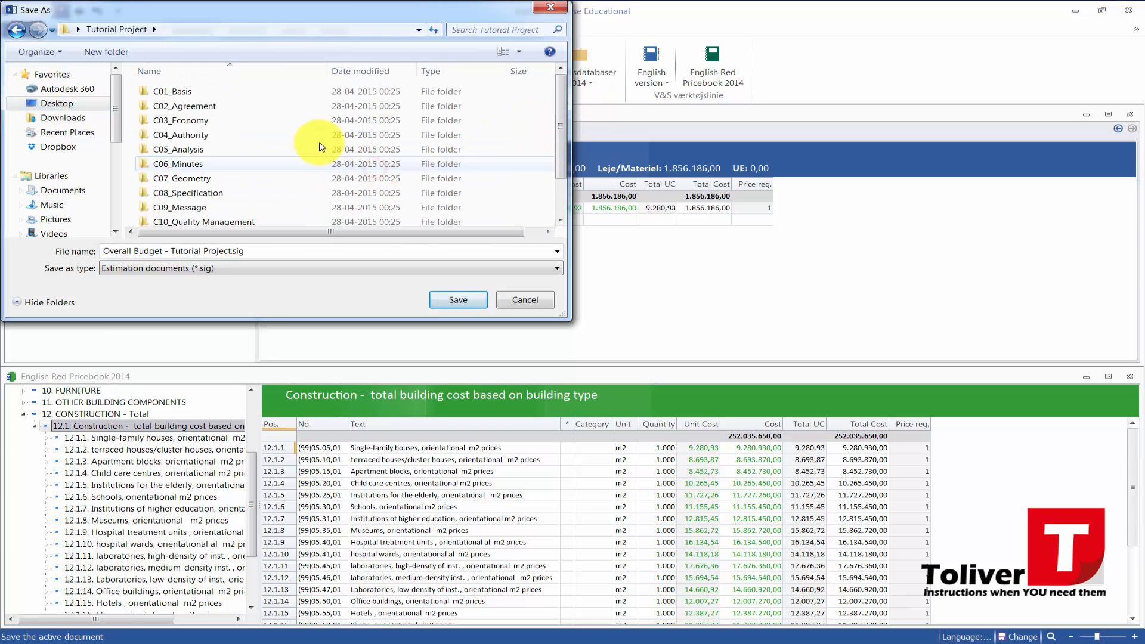
double_click(199, 123)
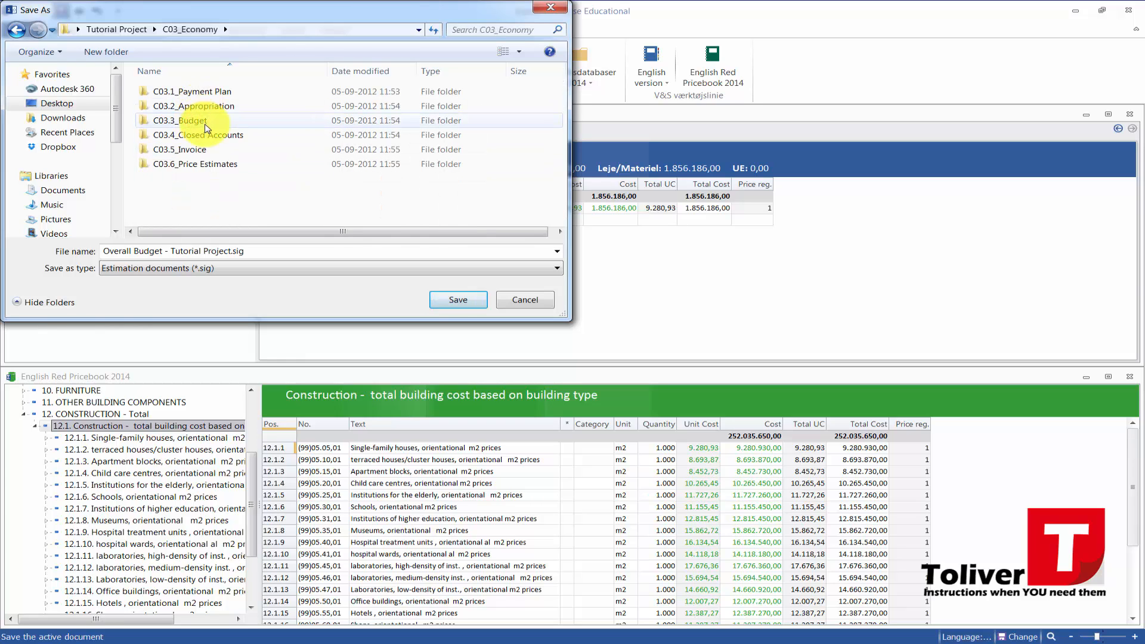
double_click(202, 122)
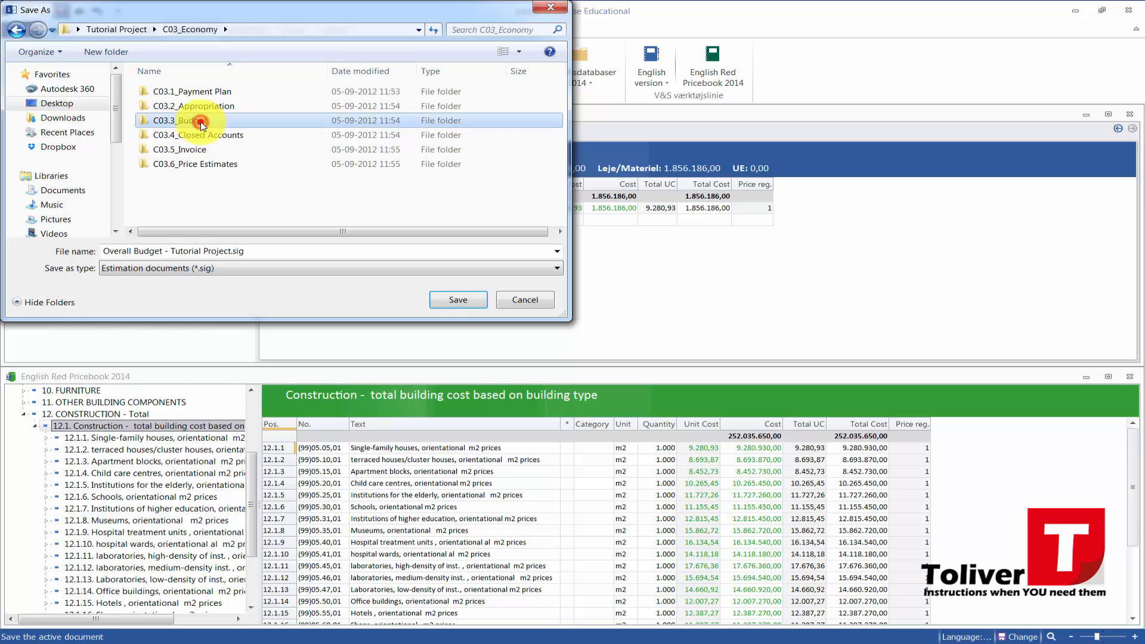
Name the estimate file 1.0415_K01_C03.3_N01.sig, copy that name without the extension, and save the file in C03.3_Budget
left_click(256, 251)
left_click_drag(231, 251, 33, 250)
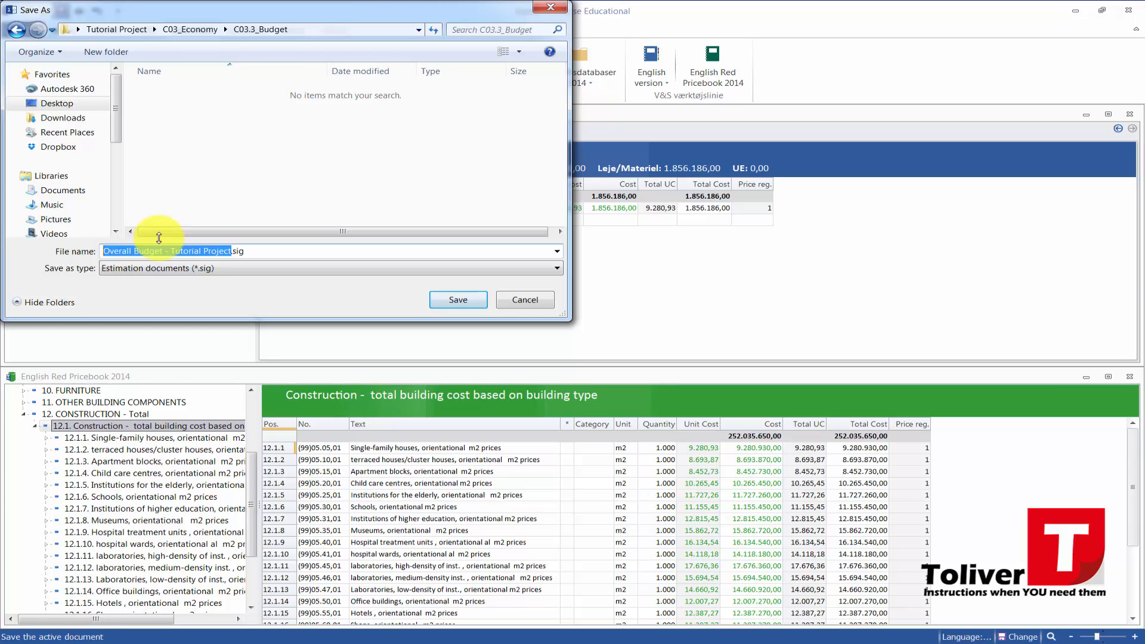
type("1.0415_K01_C03.")
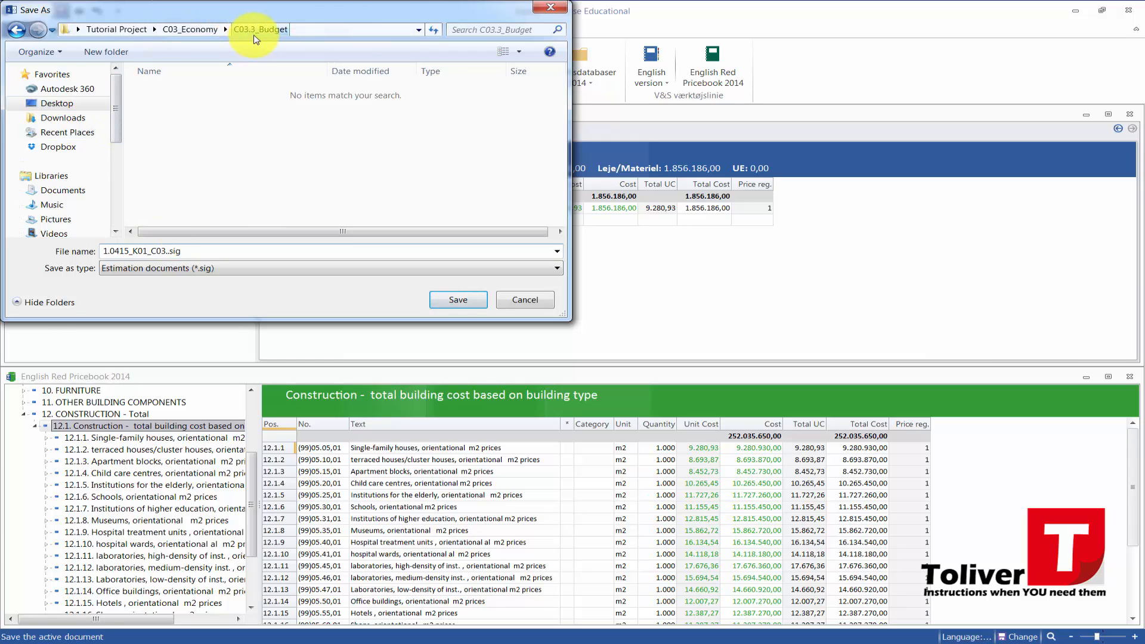
type("3_N01")
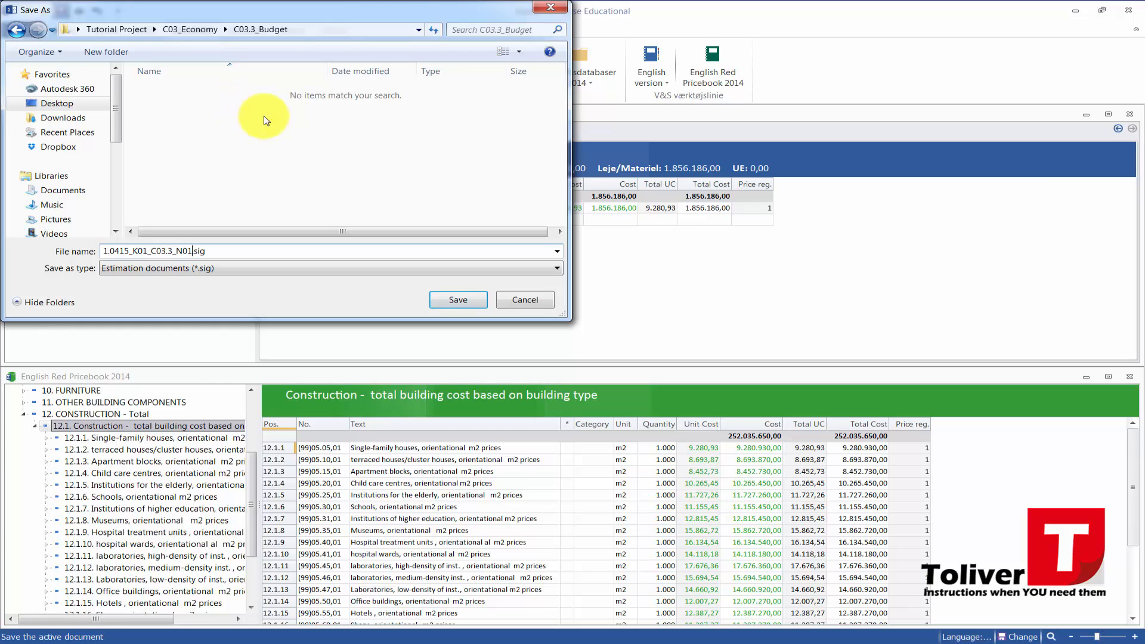
left_click_drag(189, 250, 52, 263)
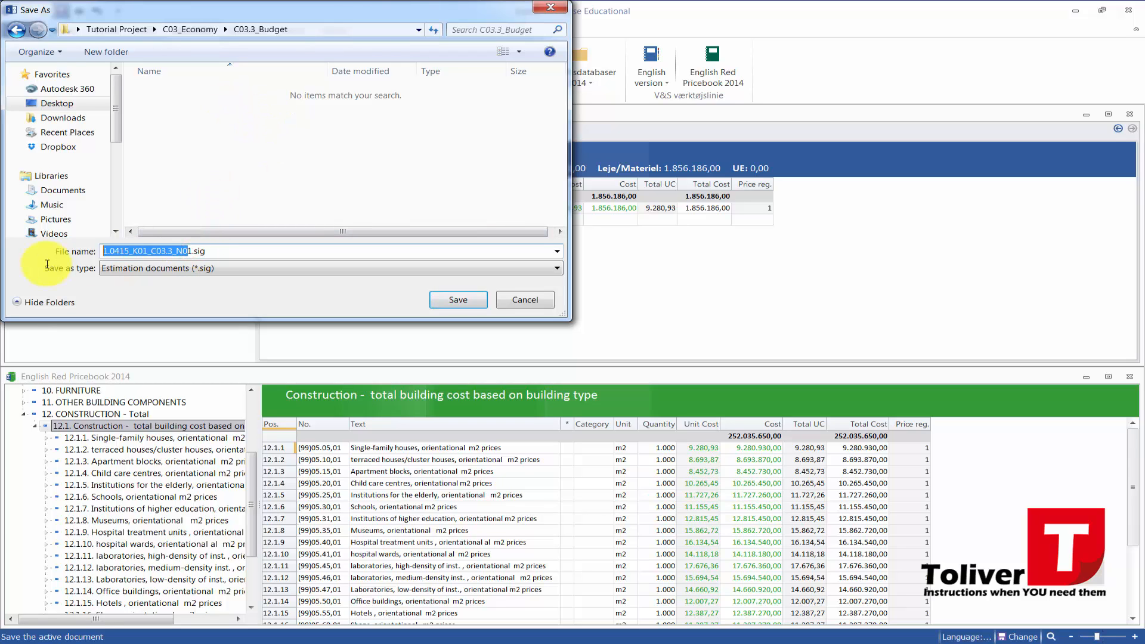
key("Home")
left_click(452, 301)
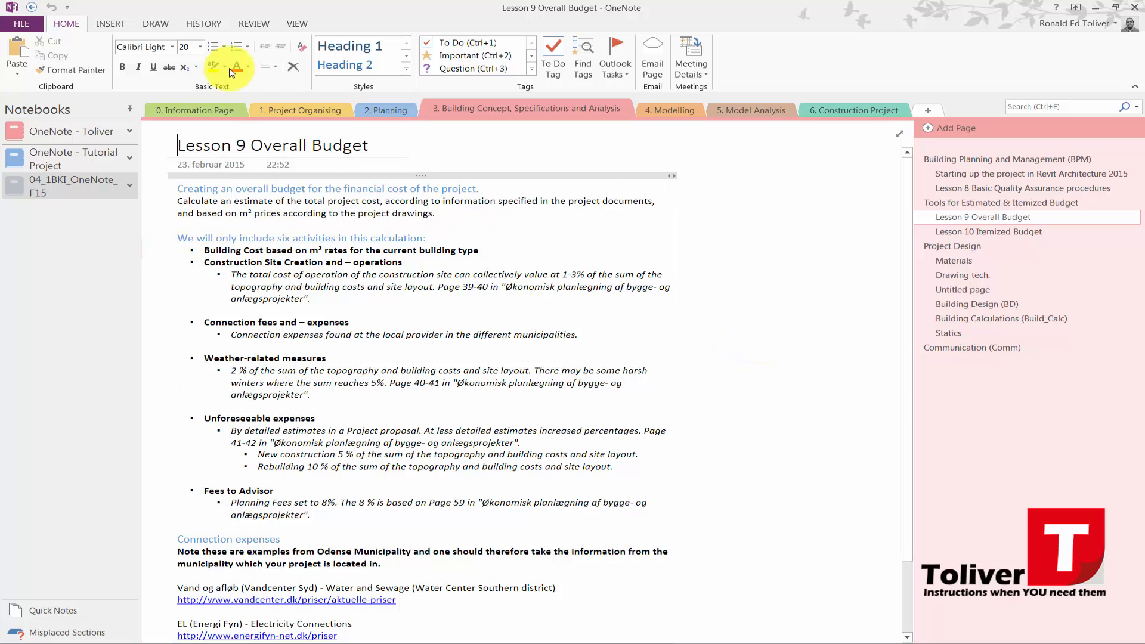
Switch to OneNote, open the Tutorial Project notebook, and insert a row below C03 Economy in the Document Summary table
left_click(50, 161)
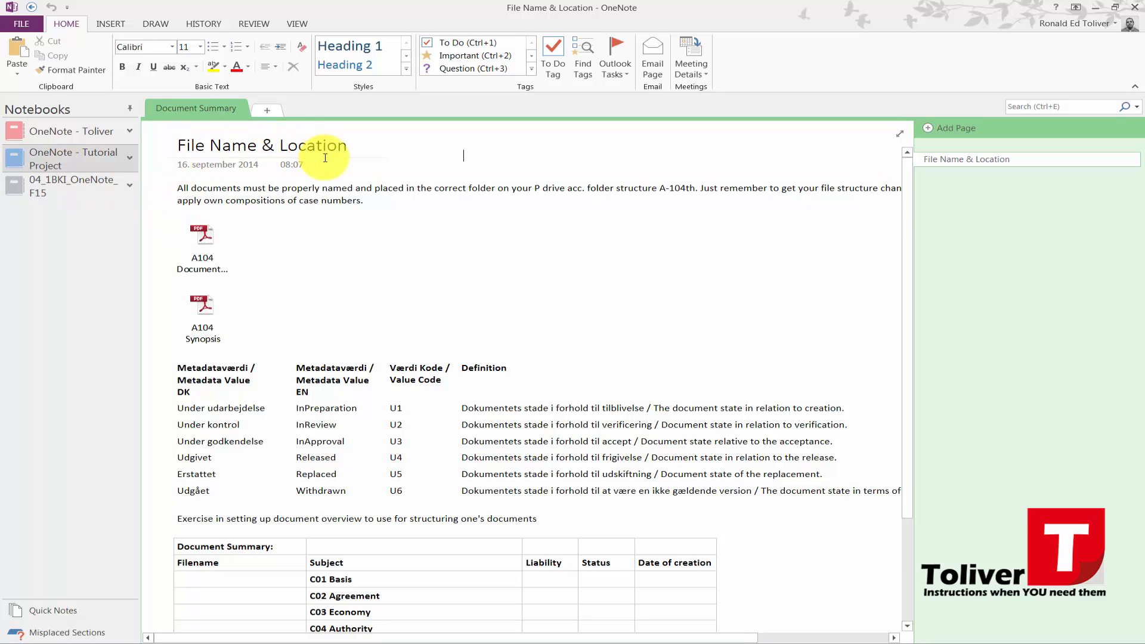
scroll(288, 255, "down", 3)
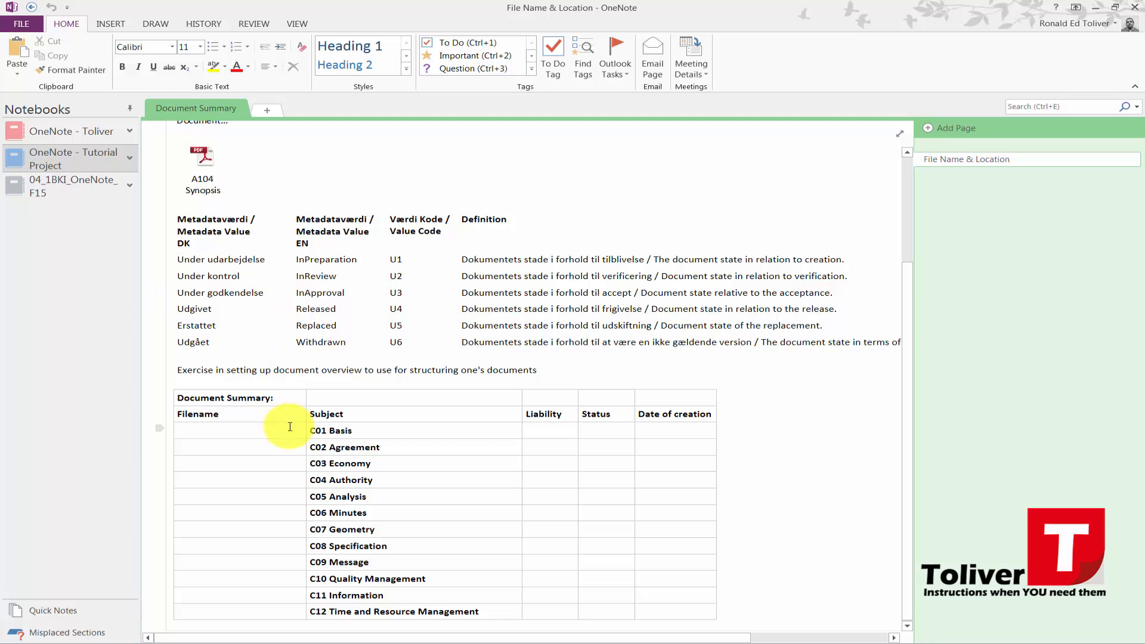
left_click(289, 463)
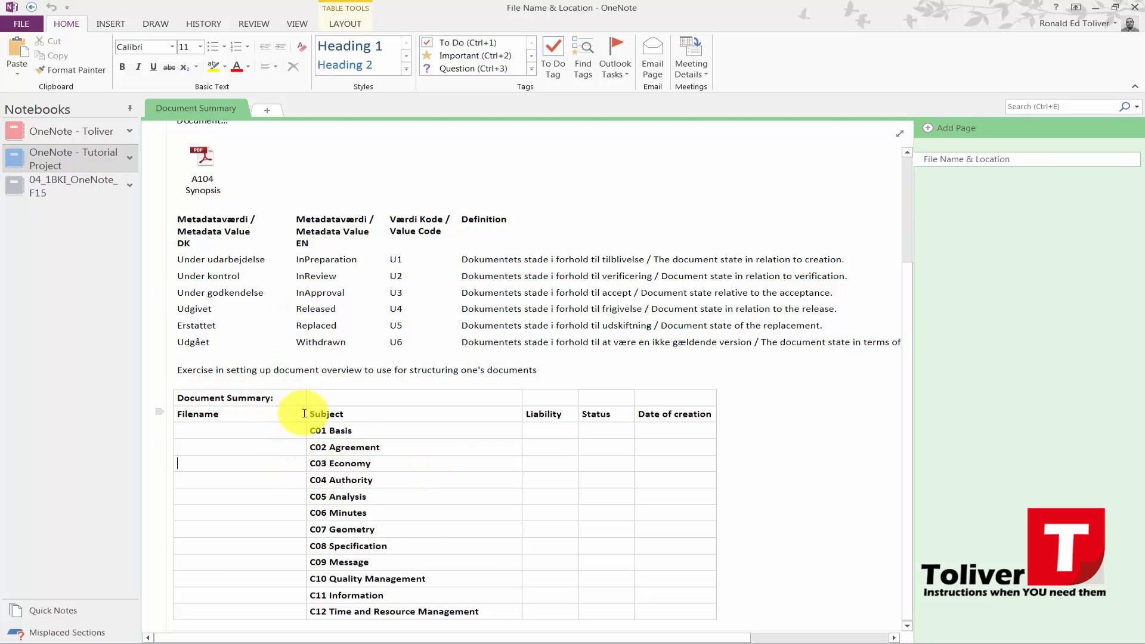
left_click(342, 24)
left_click(283, 48)
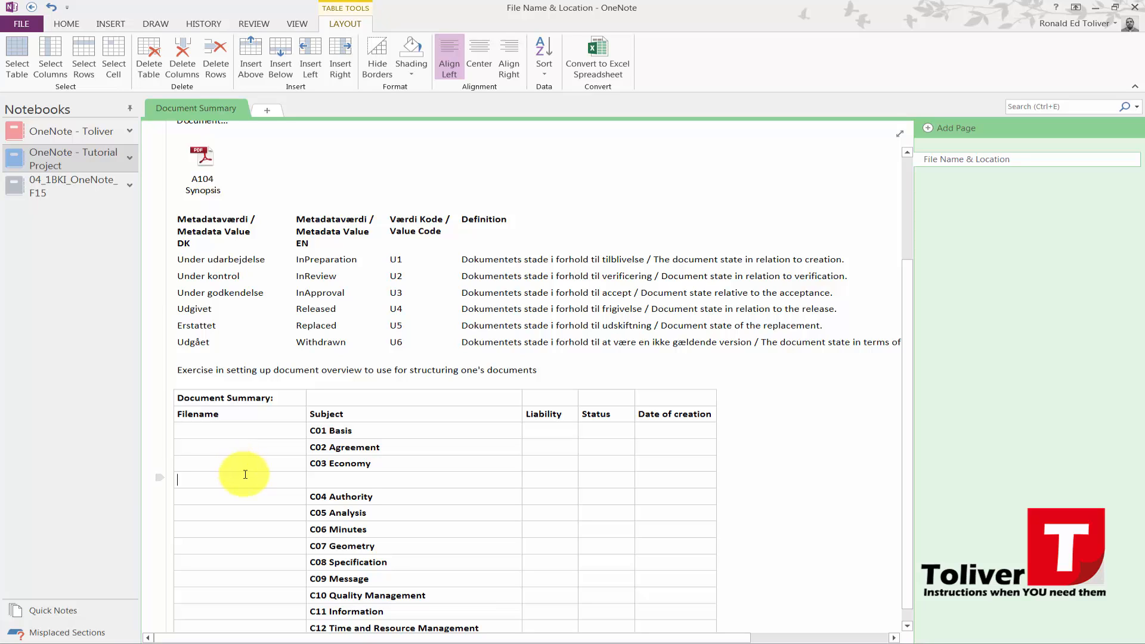
Enter the filename 1.0415_K01_C03.3_N01 and the non-bold subject Overall Budget in the new row below C03 Economy
type("1.0415_K01_C03.3_N01")
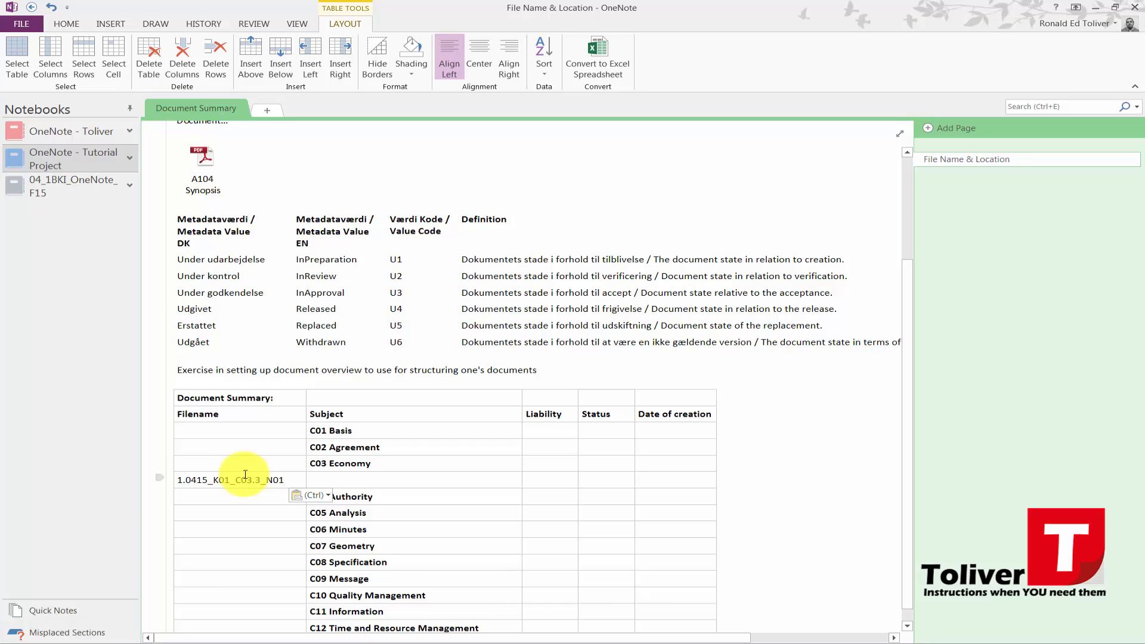
type("OV")
key("BackSpace")
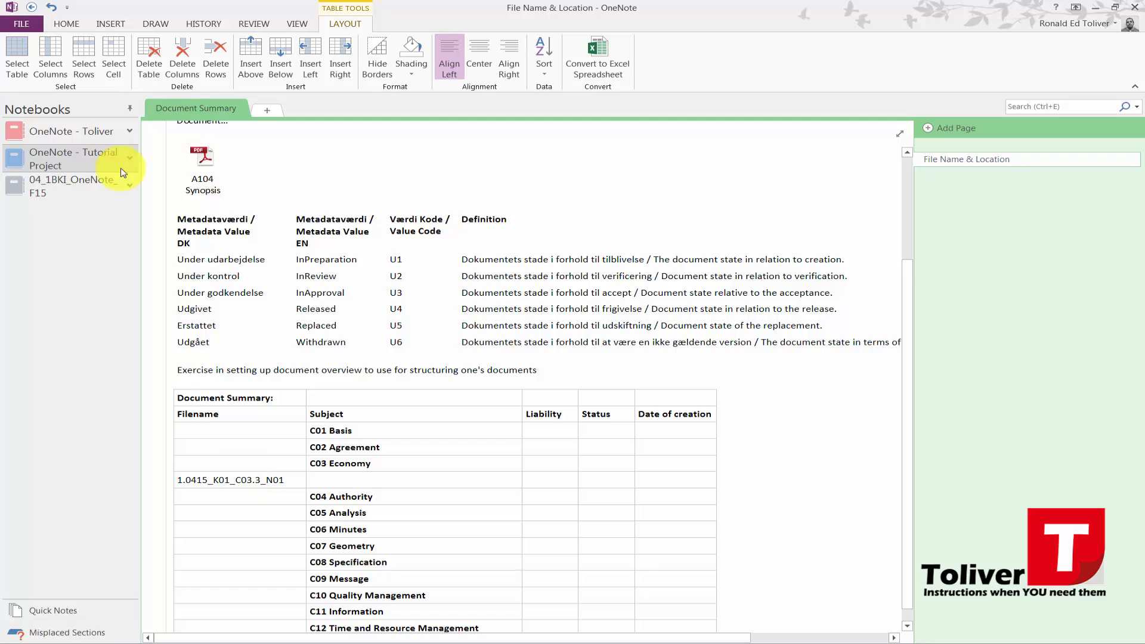
left_click(62, 24)
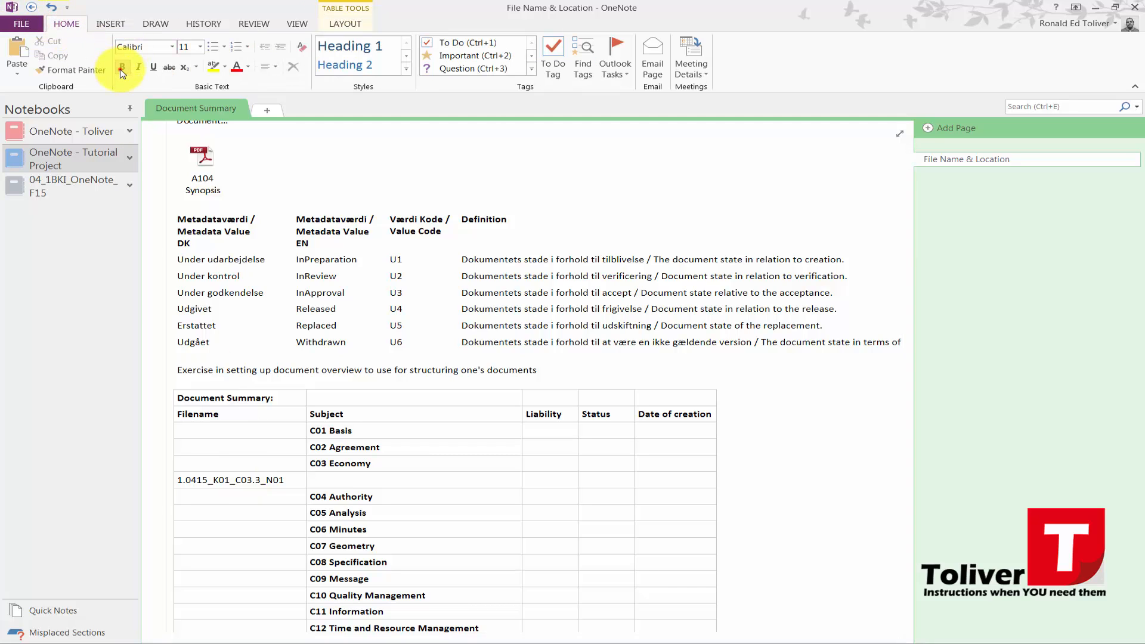
left_click(122, 66)
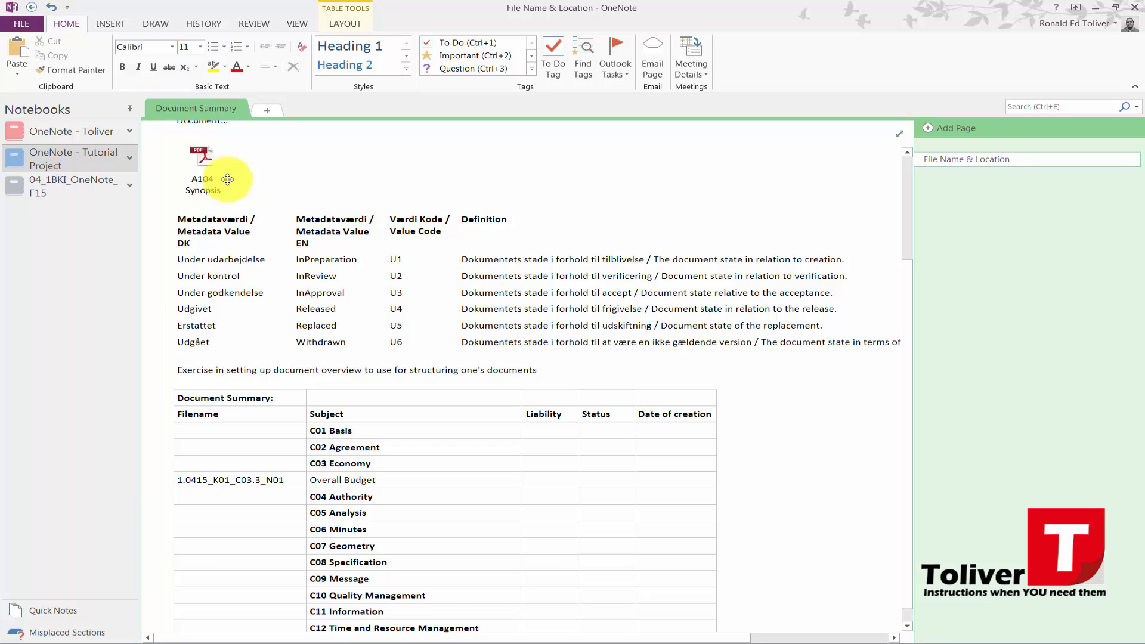
Fill in the Overall Budget row with liability ROTO, status U1 and creation date 27.04.2015
type("ROTO")
key("Tab")
key("BackSpace")
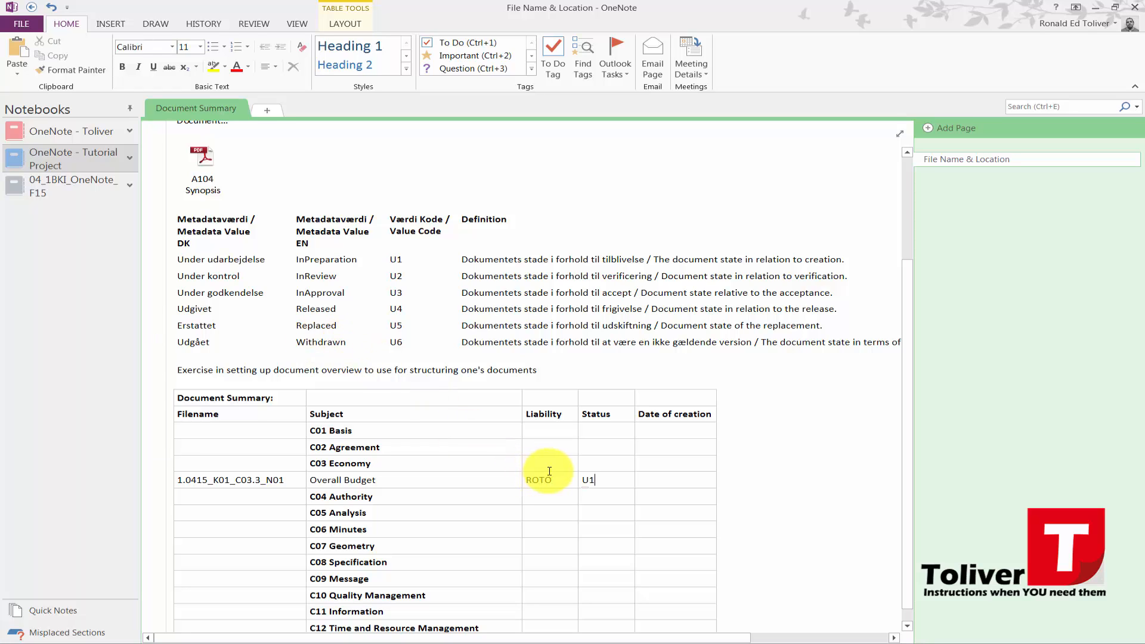
left_click(675, 484)
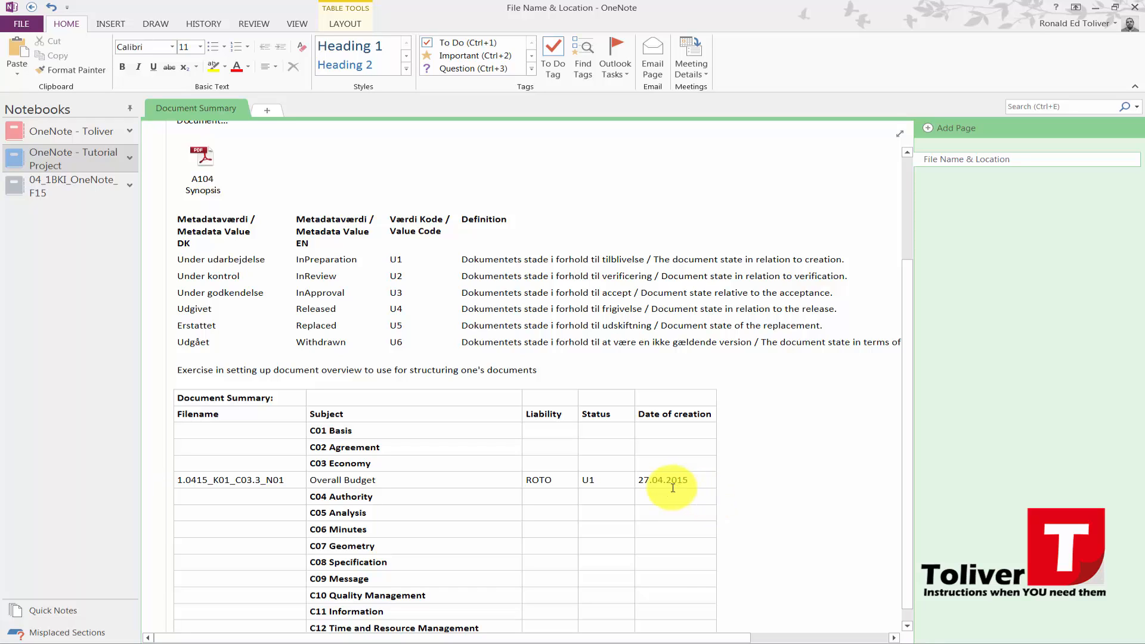
Start a link on the filename text in the Overall Budget row and open the file selection for its address
left_click(230, 489)
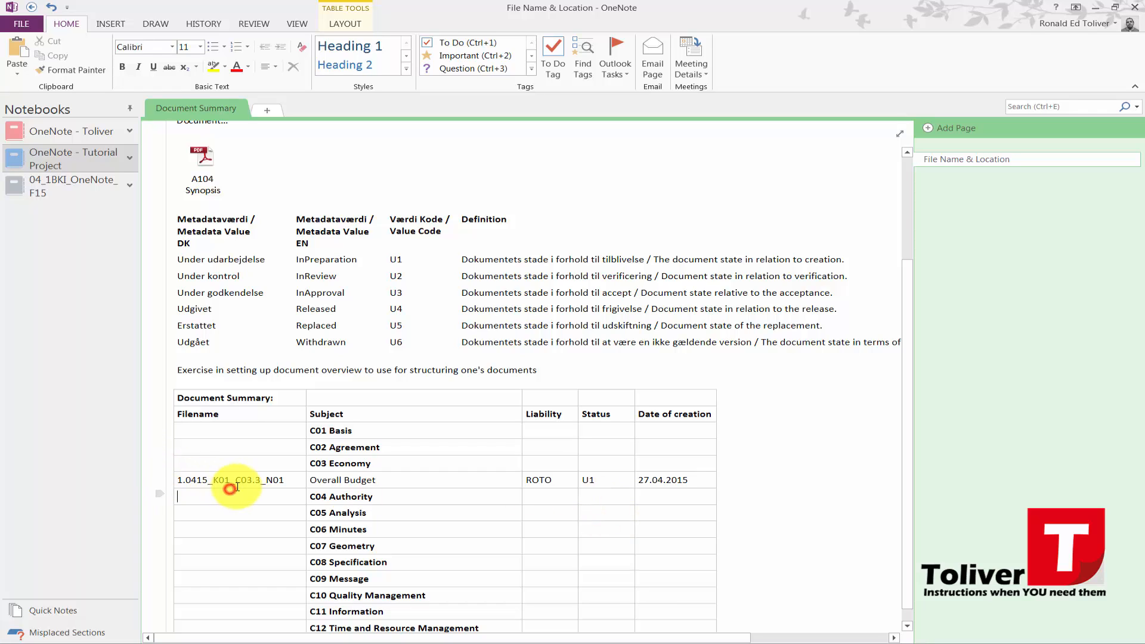
left_click_drag(290, 480, 179, 481)
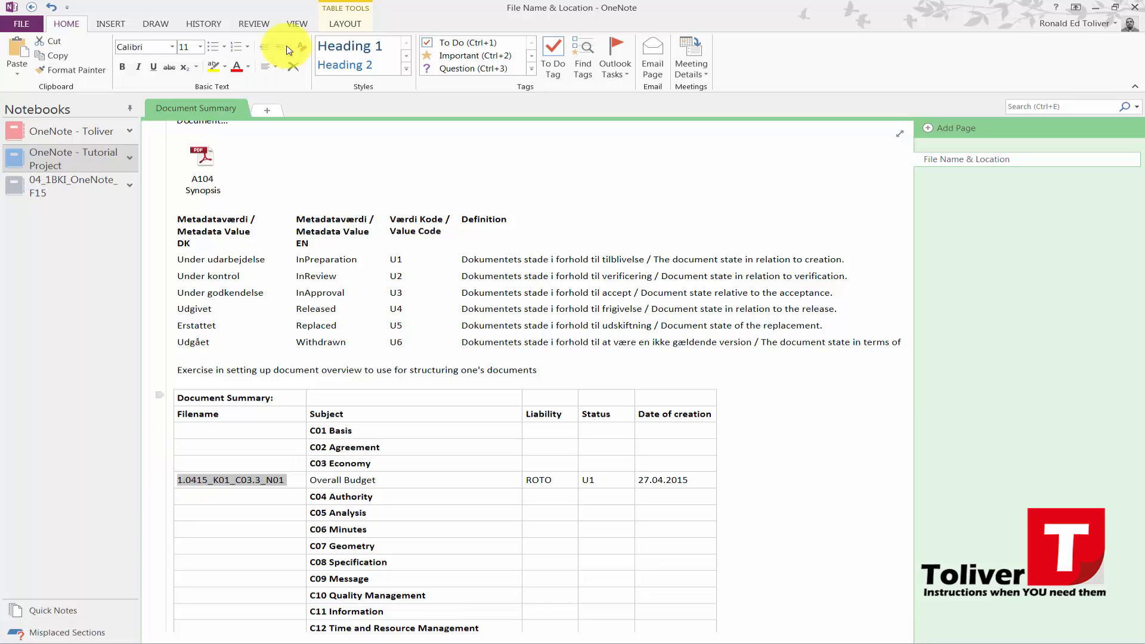
left_click(107, 25)
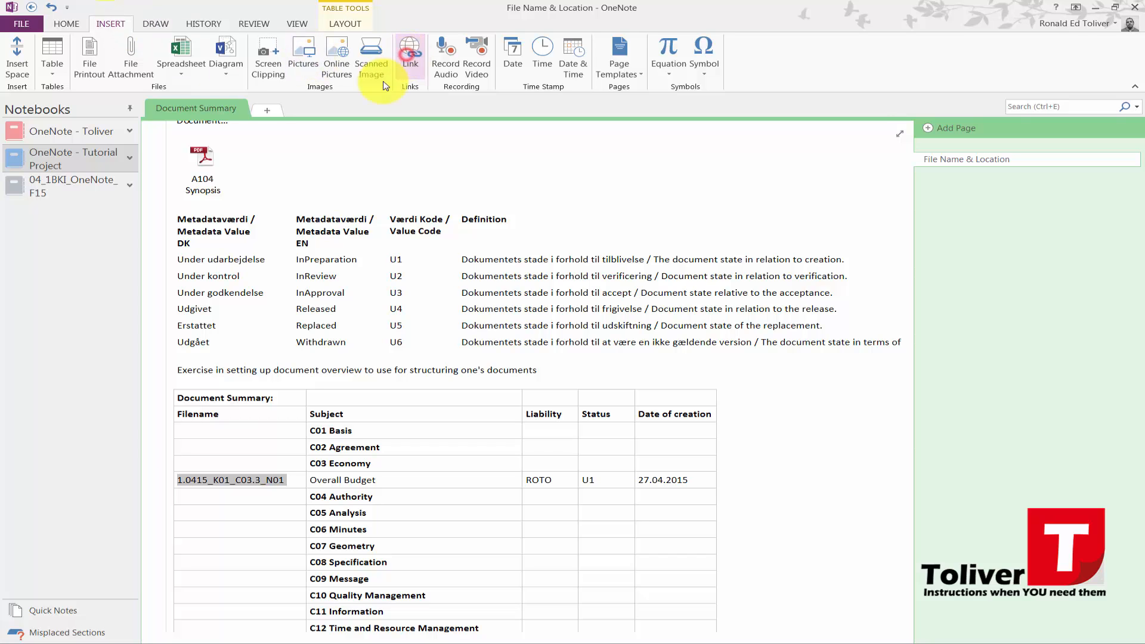
left_click(409, 63)
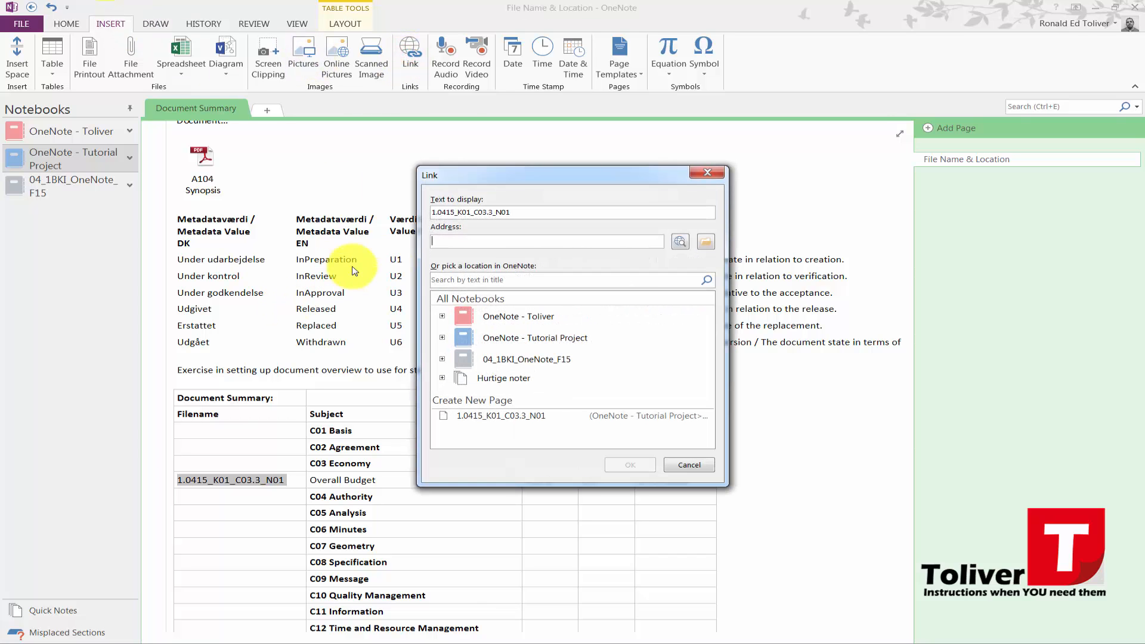
left_click(707, 243)
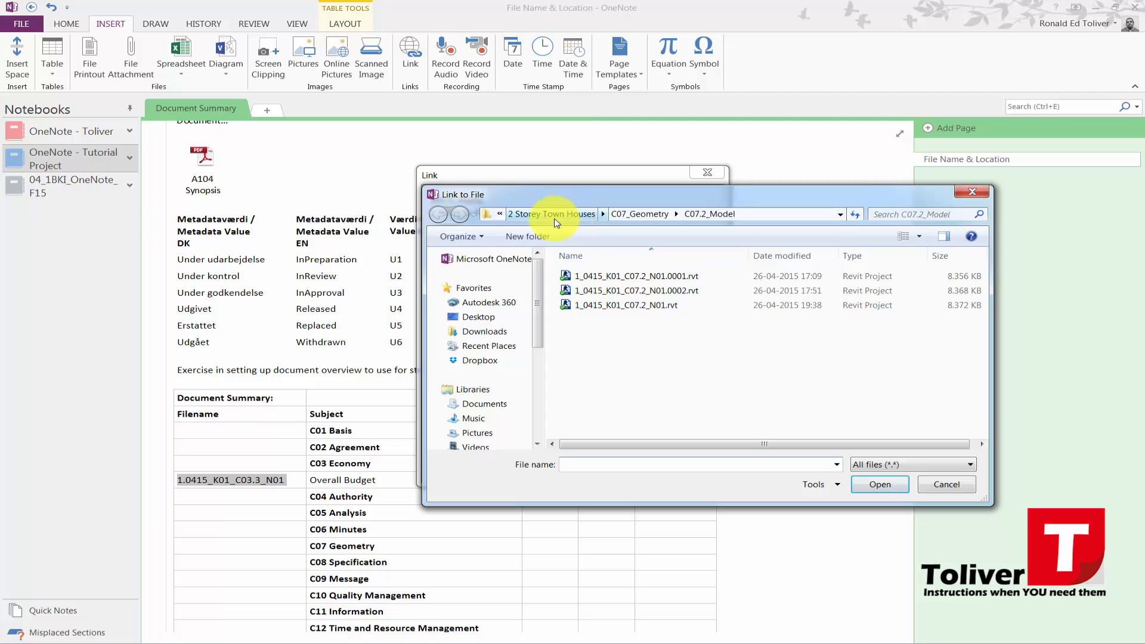
Link the filename to 1.0415_K01_C03.3_N01.sig in the desktop folder Tutorial Project > C03_Economy > C03.3_Budget
left_click(477, 317)
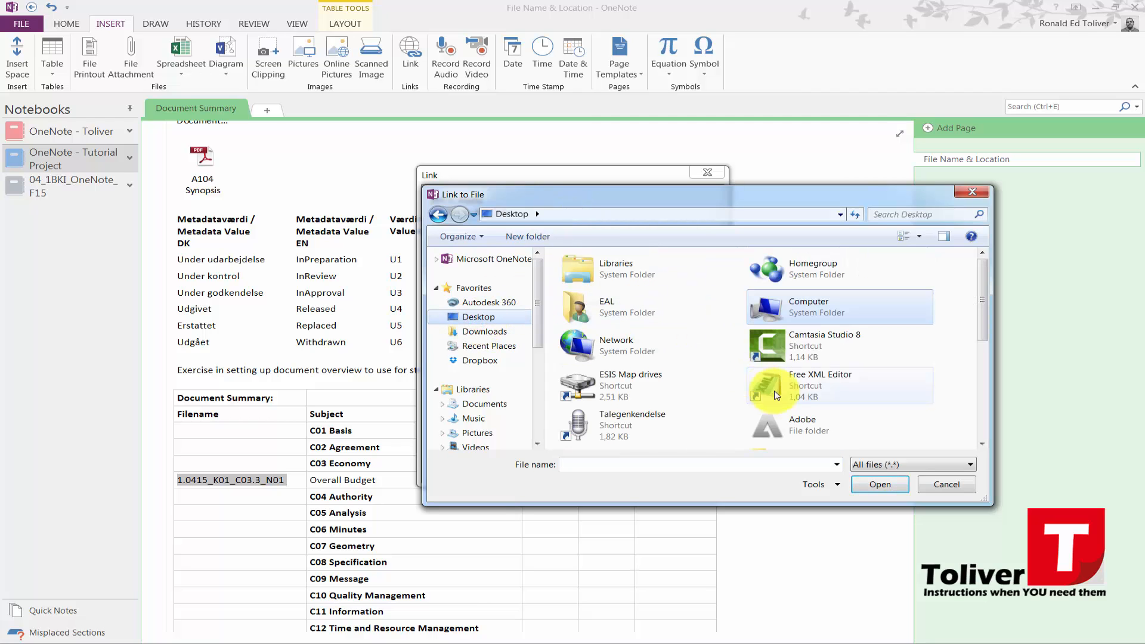
left_click_drag(983, 311, 983, 360)
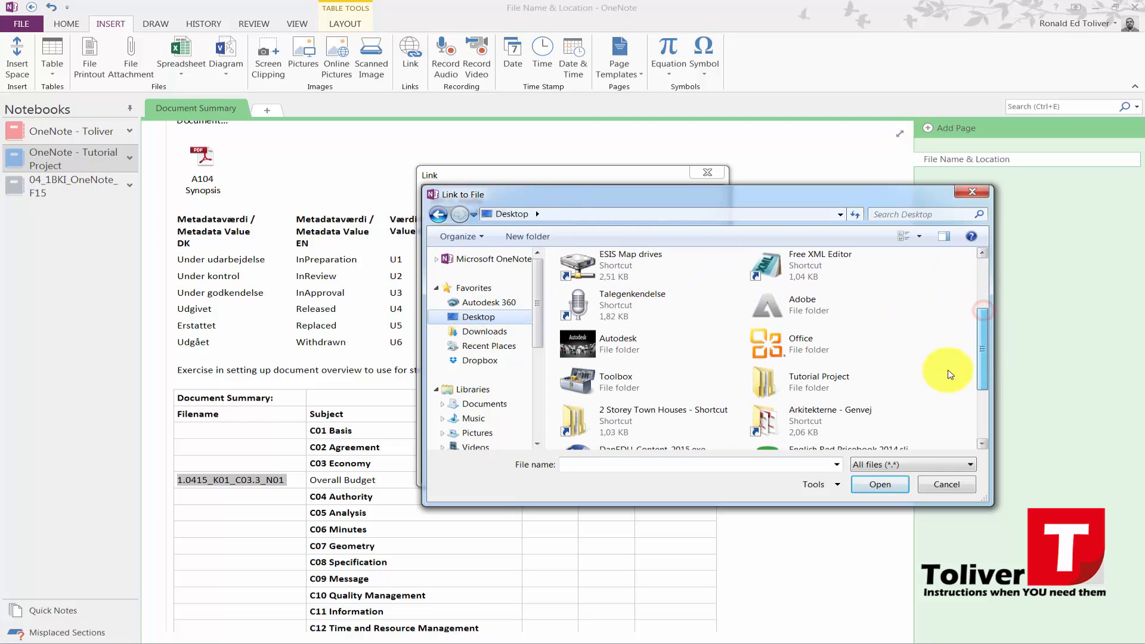
double_click(775, 380)
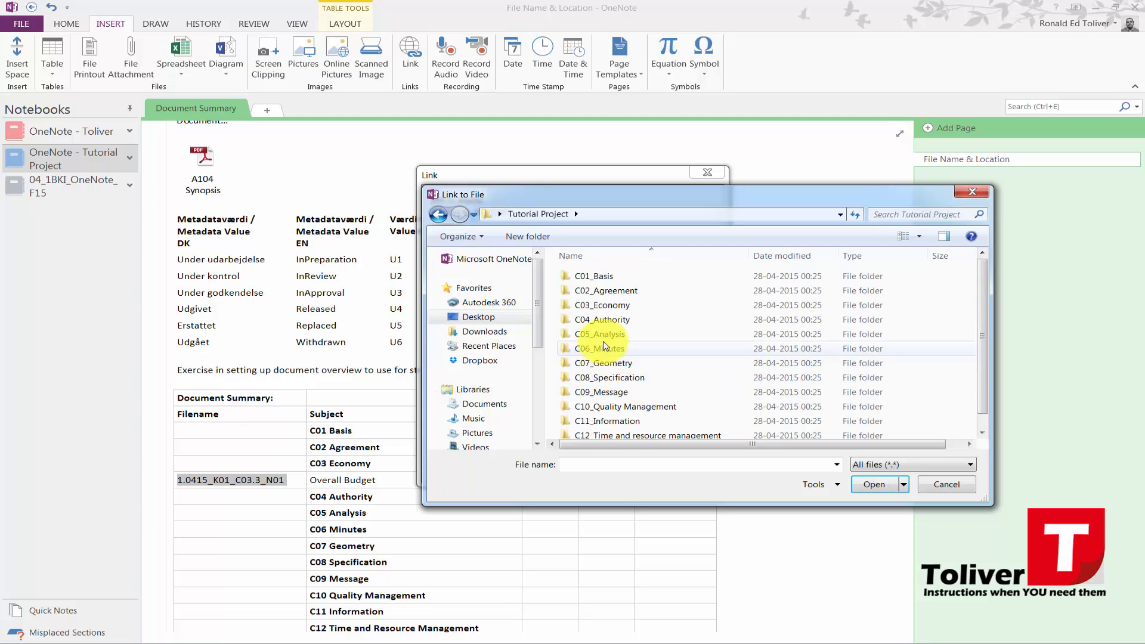
double_click(609, 307)
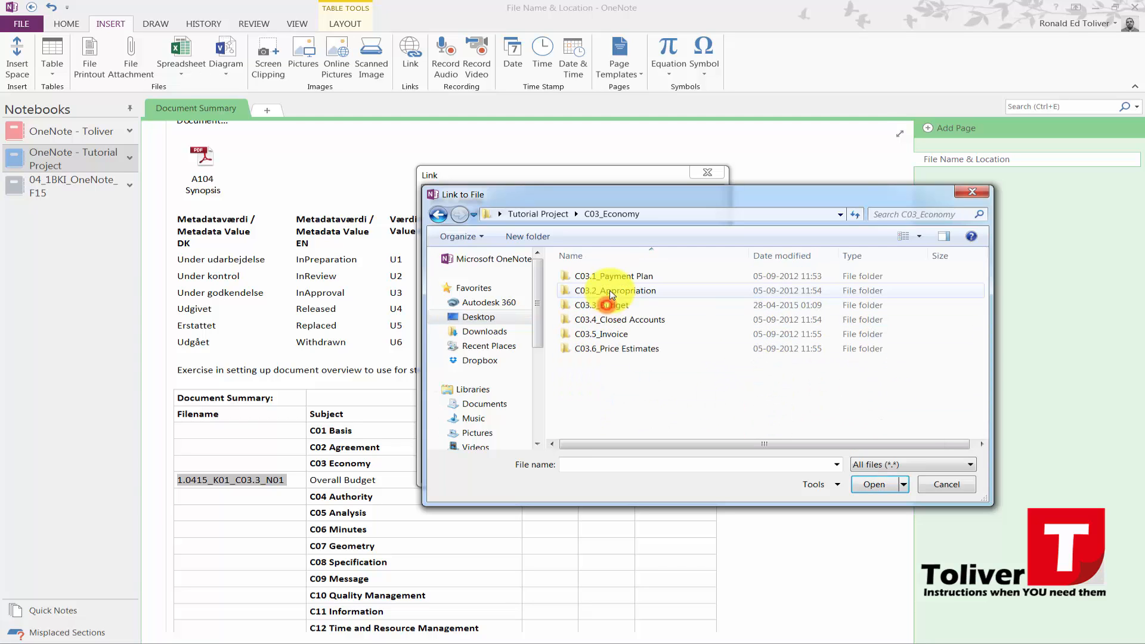
left_click(615, 305)
double_click(615, 304)
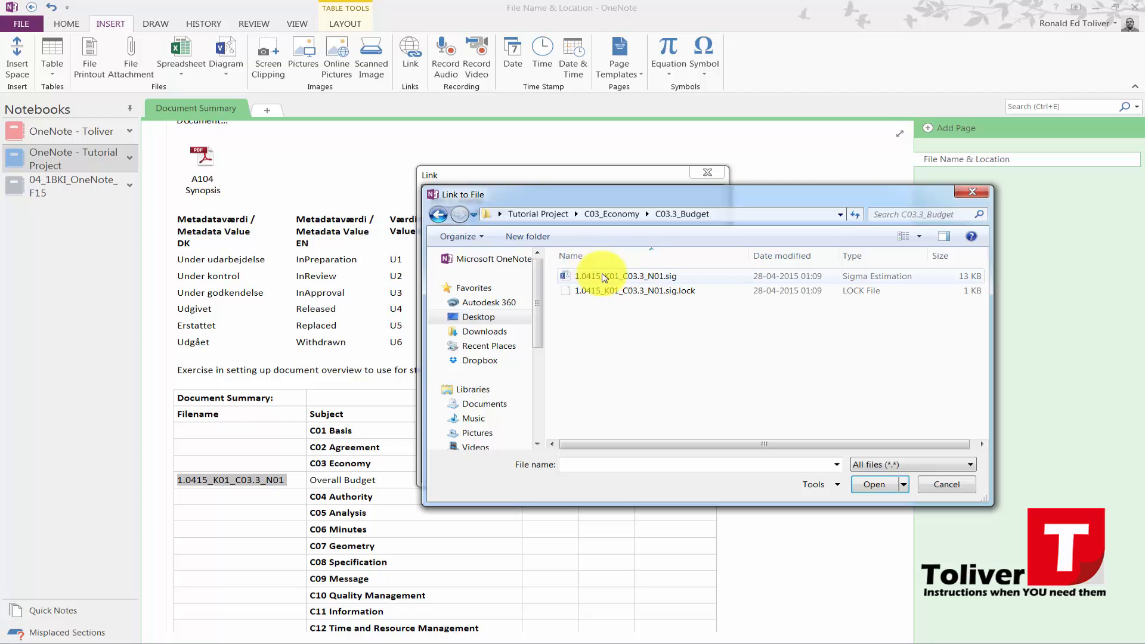
left_click(583, 276)
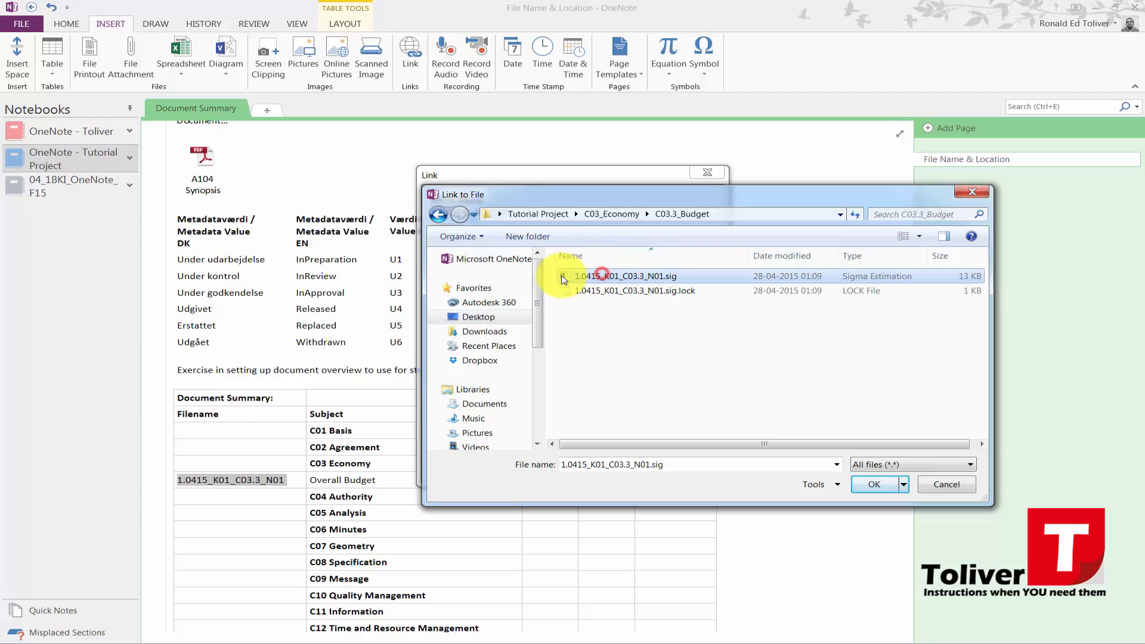
left_click(871, 485)
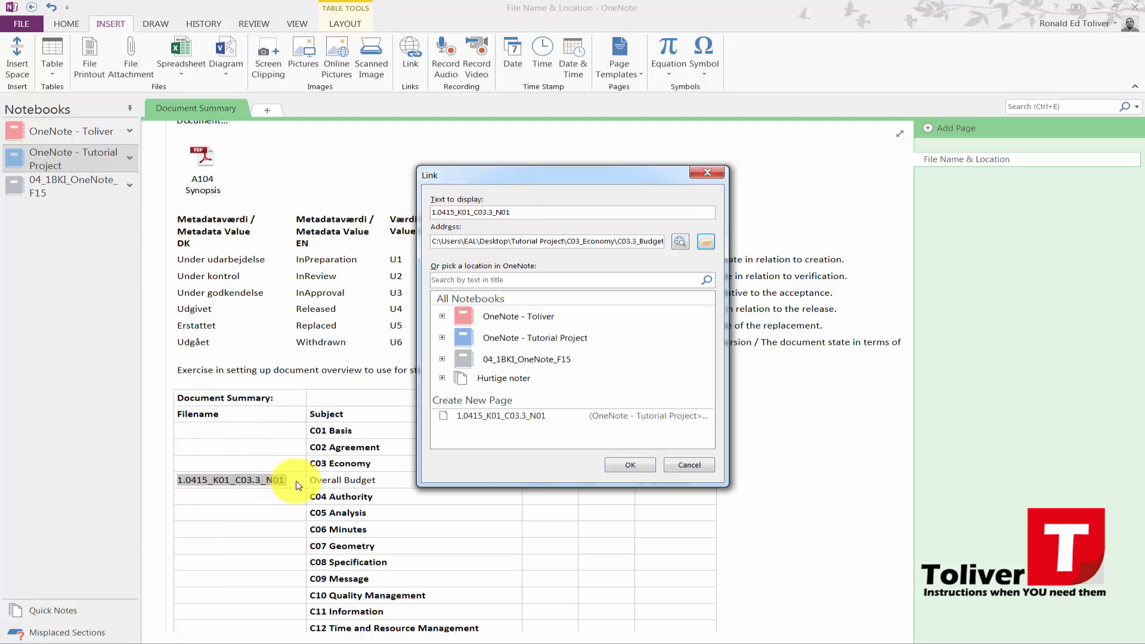
left_click(615, 464)
left_click(248, 506)
scroll(294, 484, "down", 1)
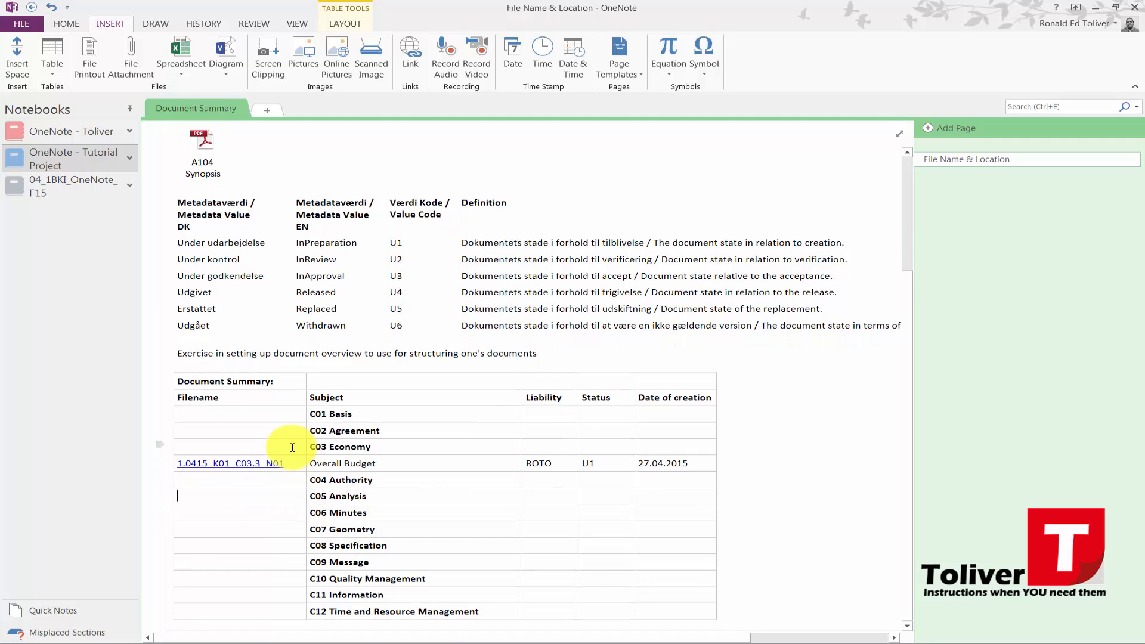